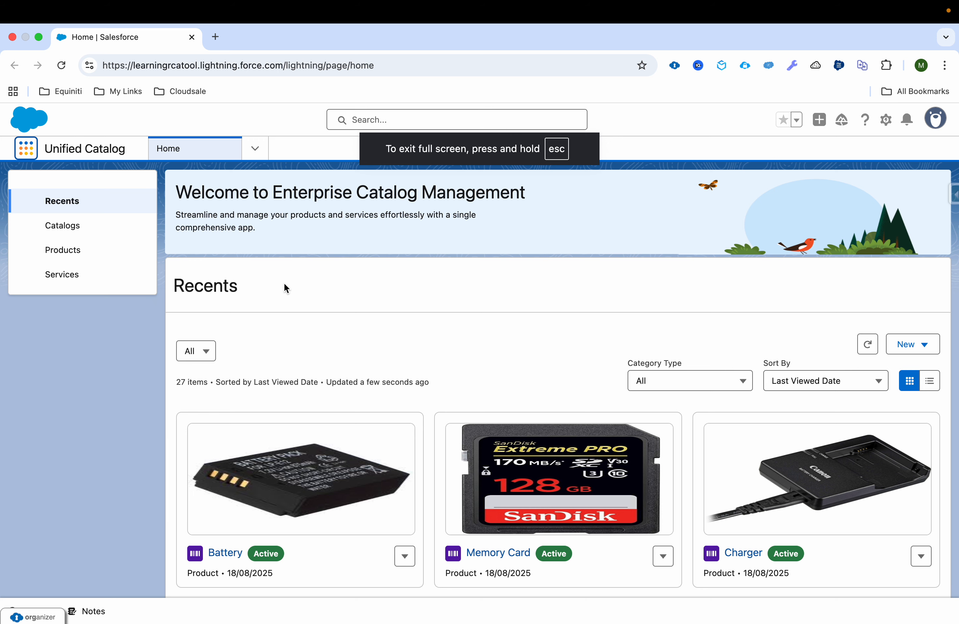
Scroll the Recents list on Unified Catalog Home down to reveal the PowerShot SX70 HS card.
{"action": "scroll", "coordinate": [422, 423], "scroll_direction": "down", "scroll_amount": 3}
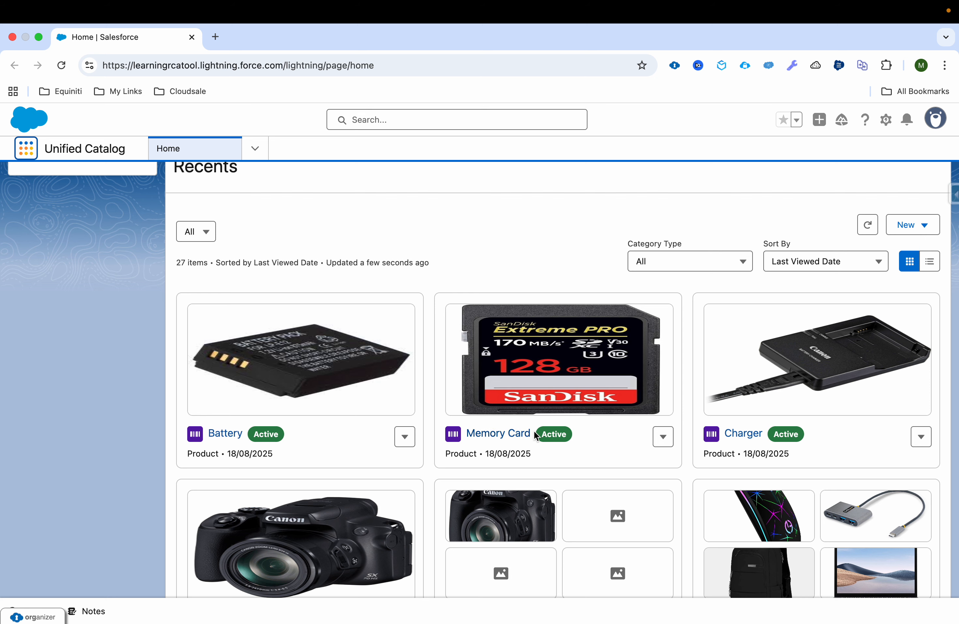
{"action": "scroll", "coordinate": [719, 422], "scroll_direction": "down", "scroll_amount": 3}
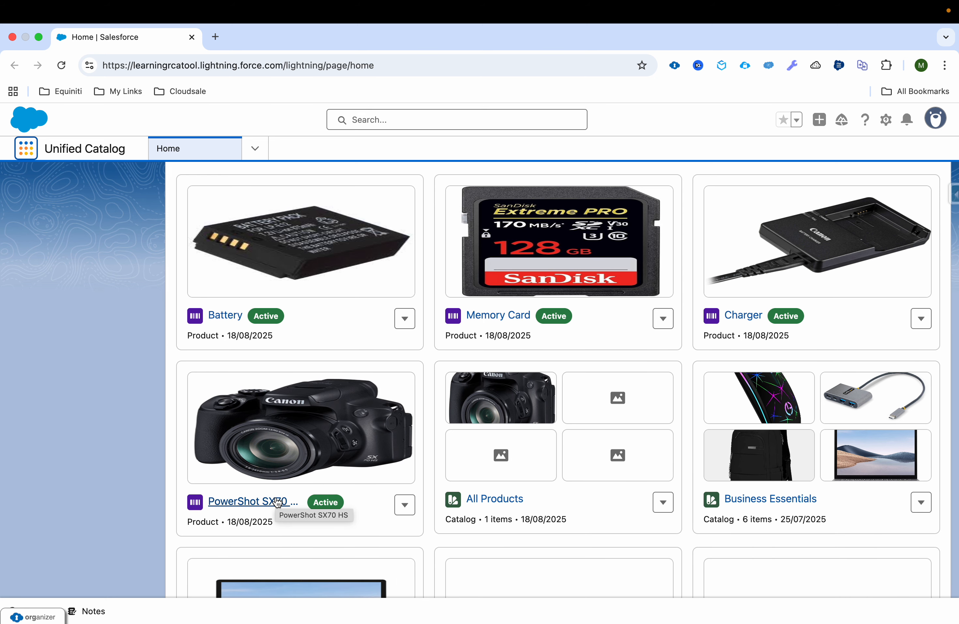
Open PowerShot SX70 HS's Structure and select its Core group with Basic Lens and Charger.
{"action": "left_click", "coordinate": [278, 503]}
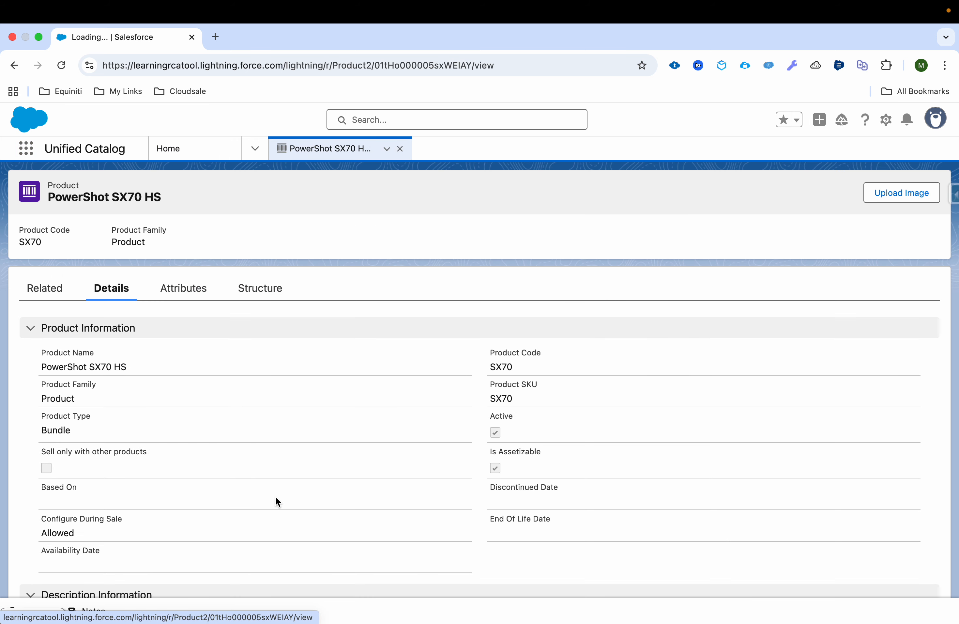
{"action": "left_click", "coordinate": [259, 285]}
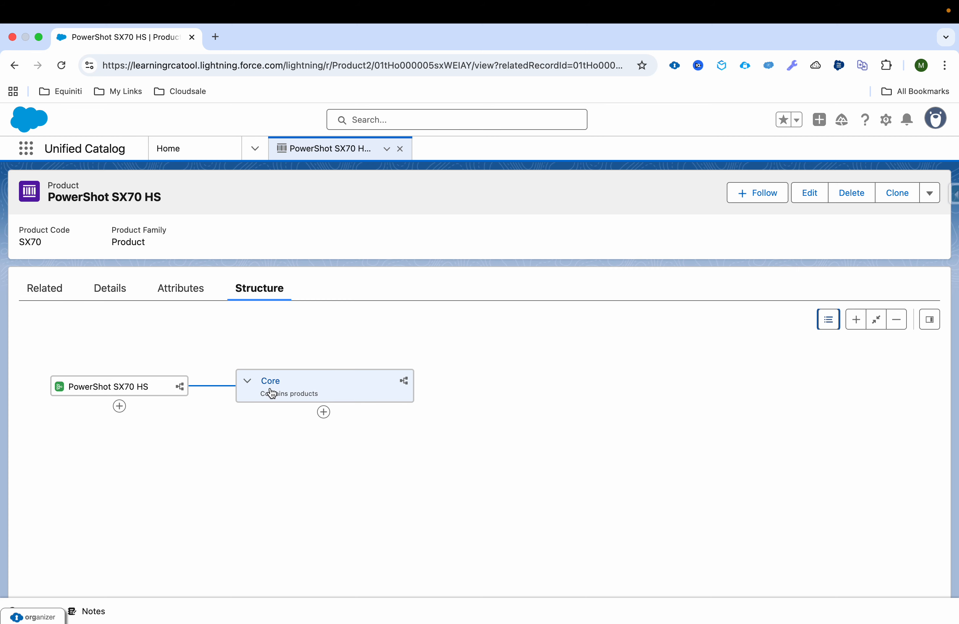
{"action": "left_click", "coordinate": [322, 398]}
{"action": "left_click", "coordinate": [324, 412]}
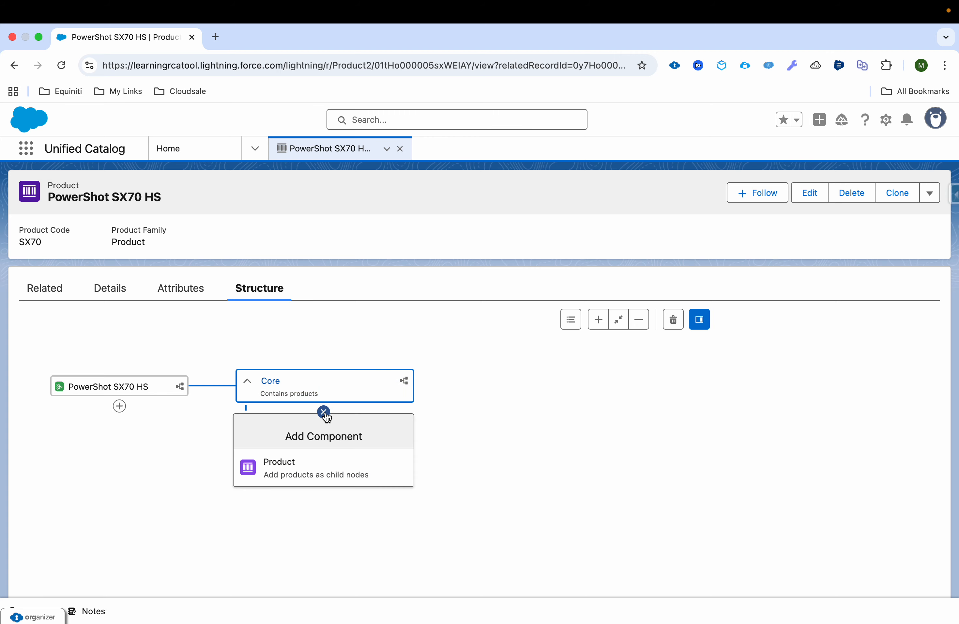
{"action": "left_click", "coordinate": [324, 412]}
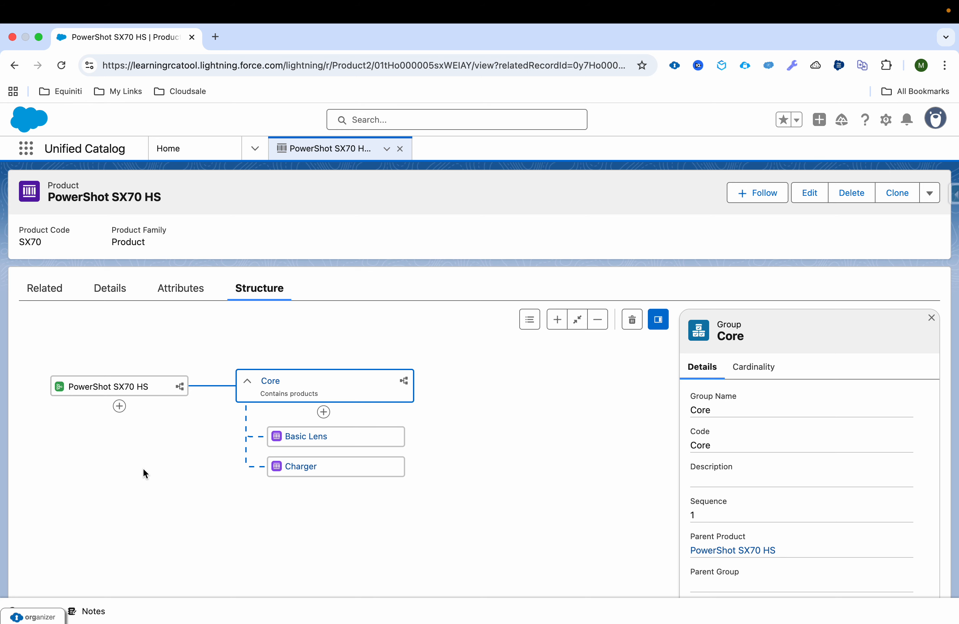
Find Test Quote through an App Launcher search for 'quote' and begin browsing catalogs for it.
{"action": "left_click", "coordinate": [32, 150]}
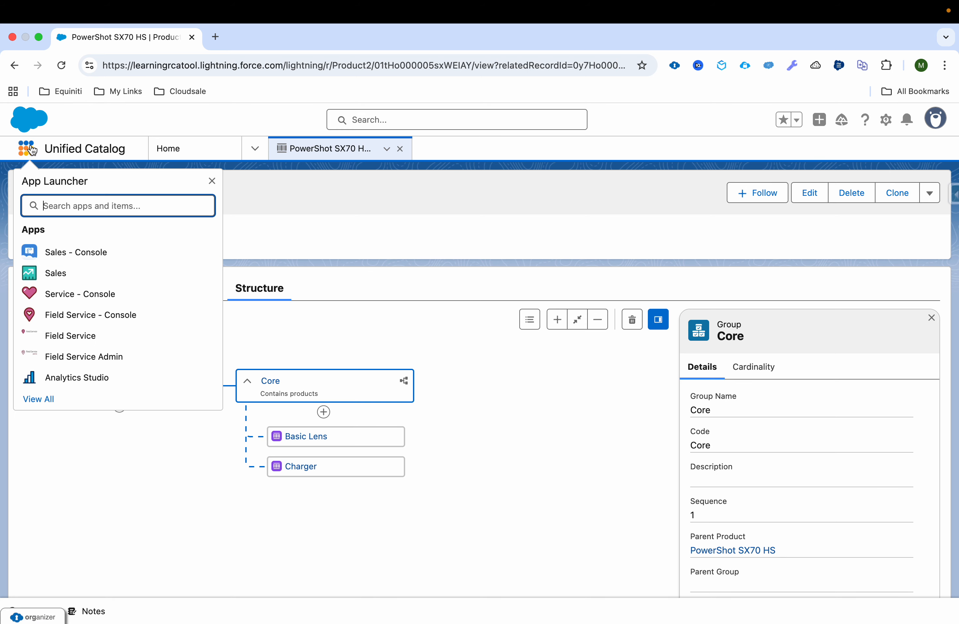
{"action": "type", "text": "quote"}
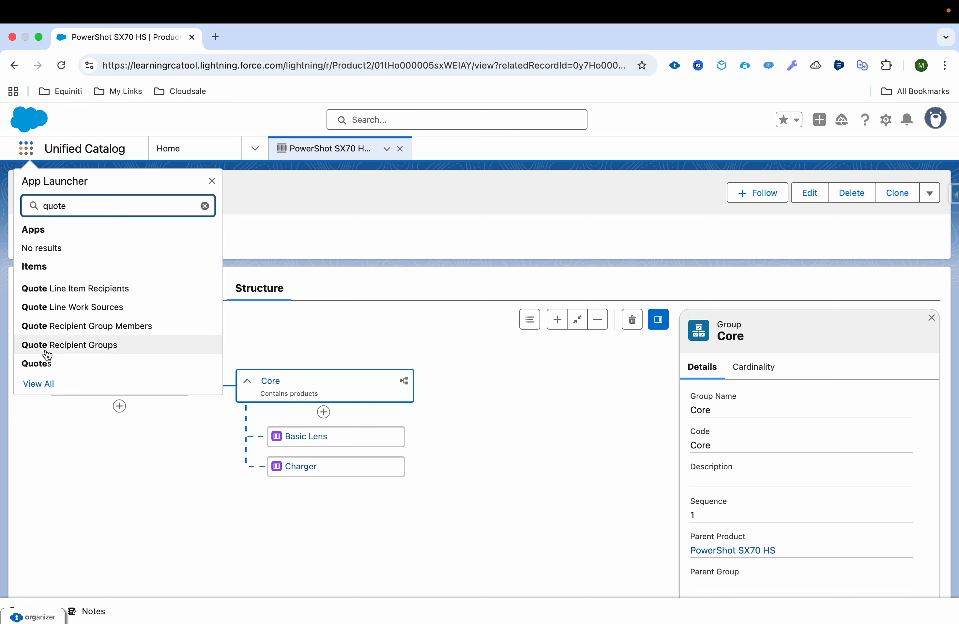
{"action": "left_click", "coordinate": [50, 364]}
{"action": "left_click", "coordinate": [90, 275]}
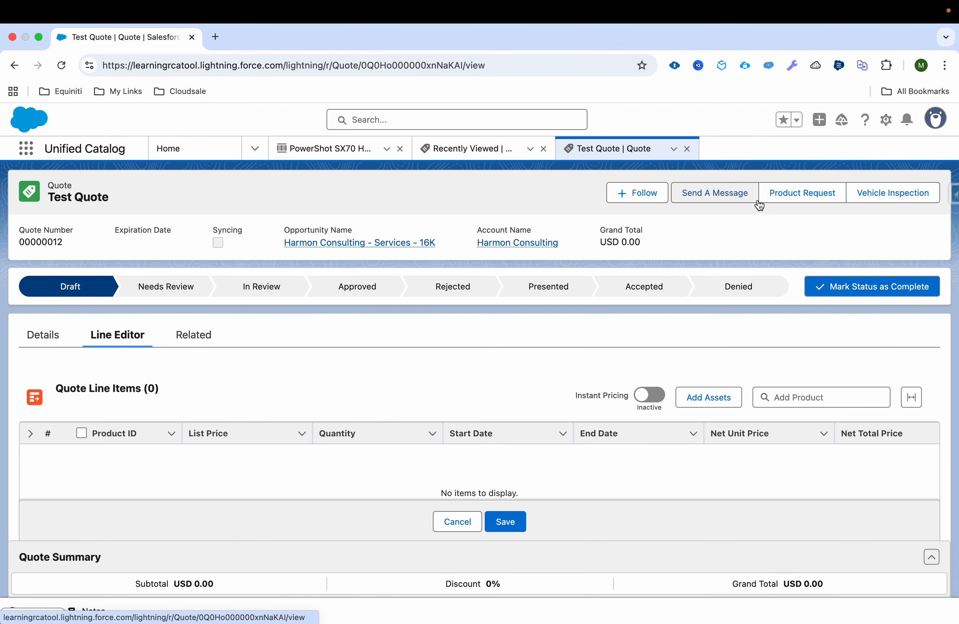
{"action": "left_click", "coordinate": [692, 191]}
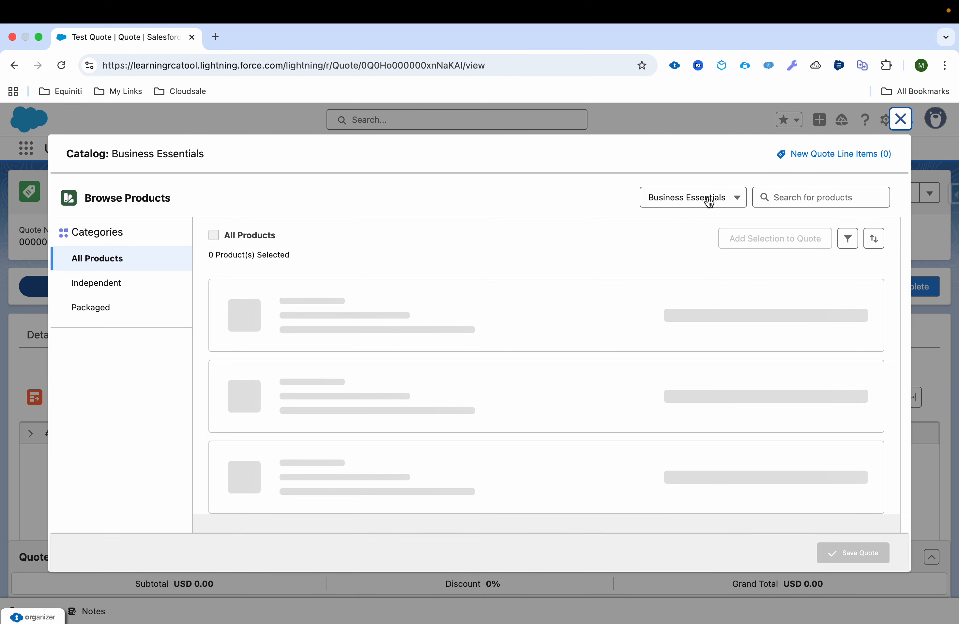
{"action": "left_click", "coordinate": [709, 202]}
Pick the All Products catalog and open the PowerShot SX70 HS bundle configuration.
{"action": "left_click", "coordinate": [684, 222]}
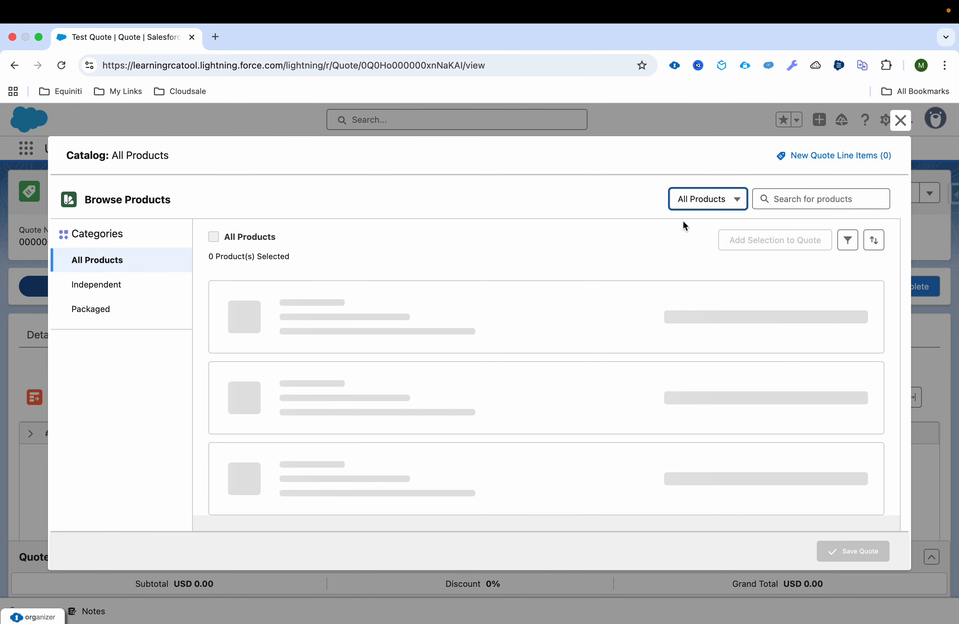
{"action": "left_click", "coordinate": [815, 301]}
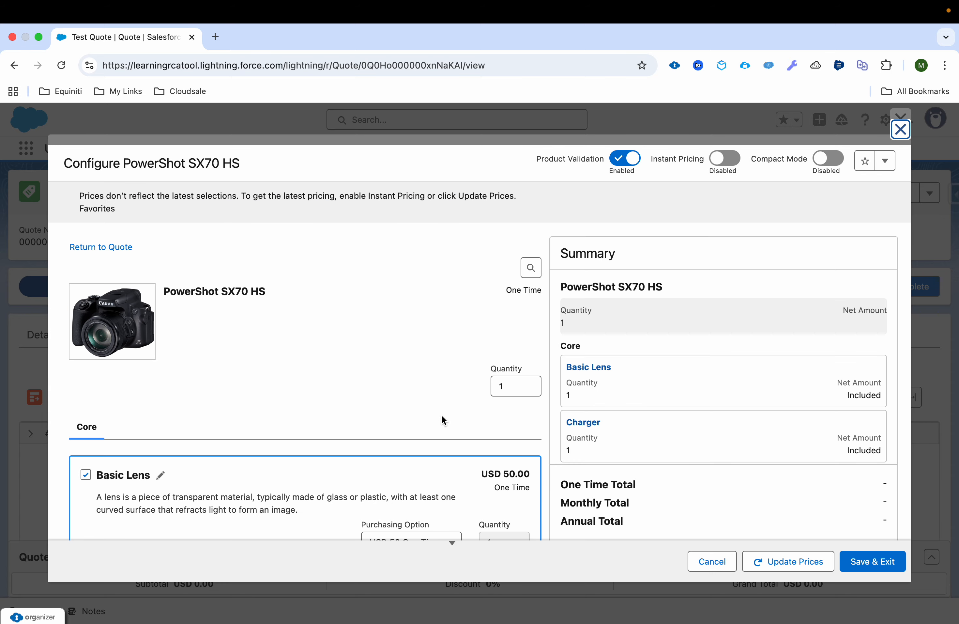
{"action": "scroll", "coordinate": [442, 414], "scroll_direction": "down", "scroll_amount": 5}
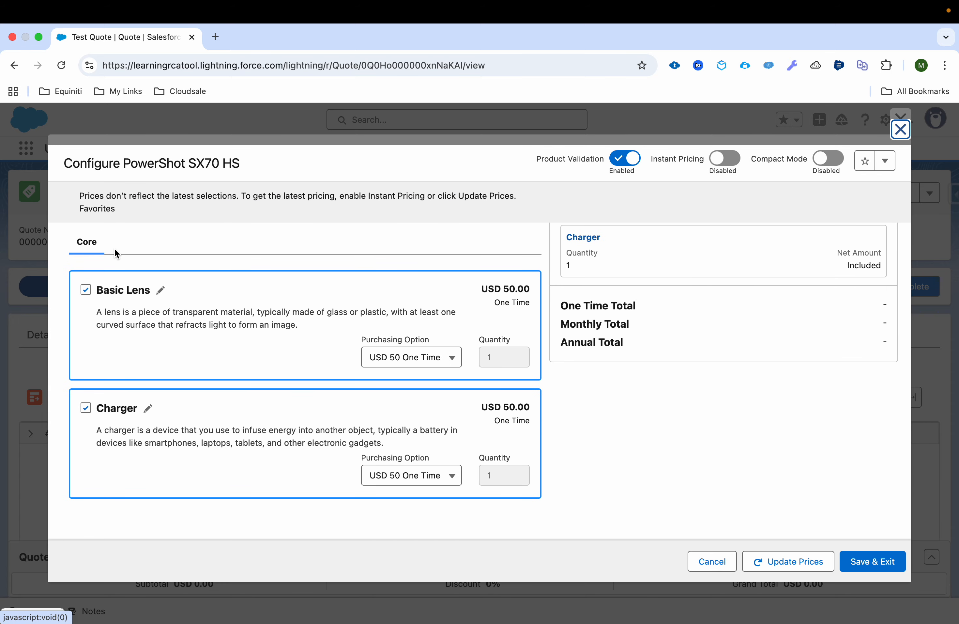
{"action": "scroll", "coordinate": [114, 248], "scroll_direction": "up", "scroll_amount": 5}
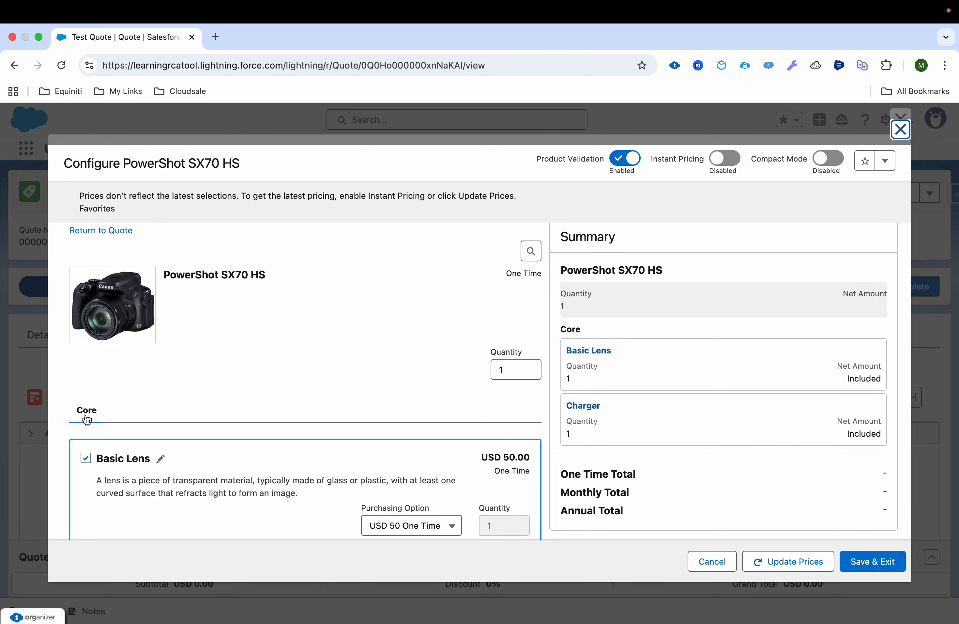
{"action": "scroll", "coordinate": [114, 409], "scroll_direction": "down", "scroll_amount": 3}
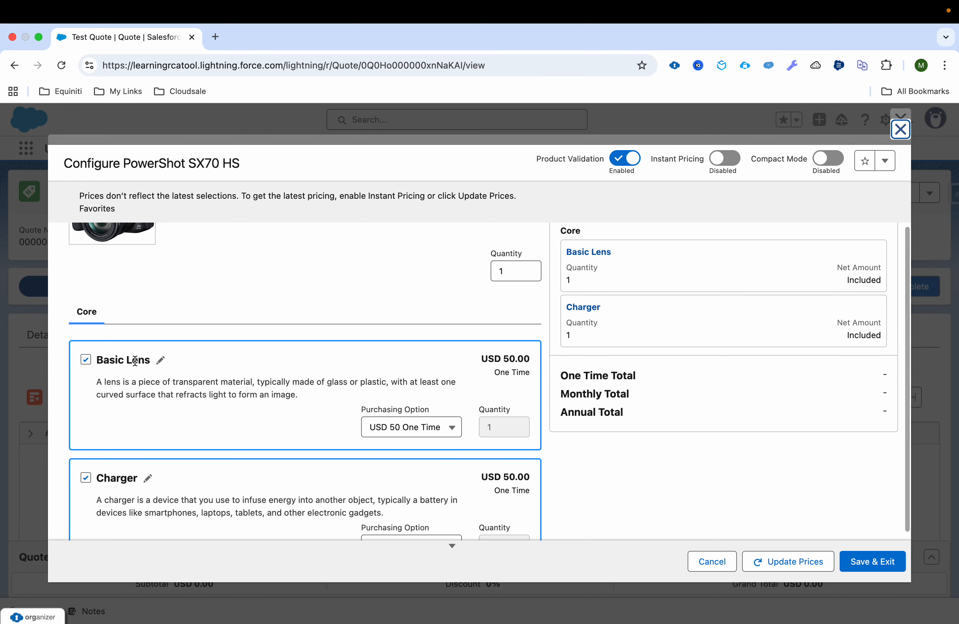
{"action": "scroll", "coordinate": [156, 458], "scroll_direction": "down", "scroll_amount": 2}
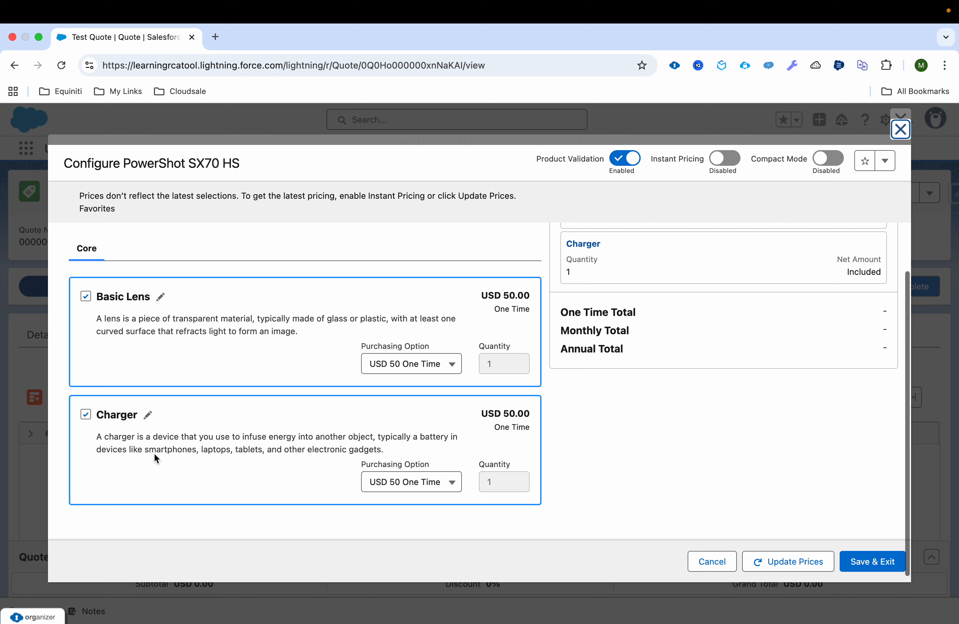
{"action": "scroll", "coordinate": [155, 453], "scroll_direction": "up", "scroll_amount": 1}
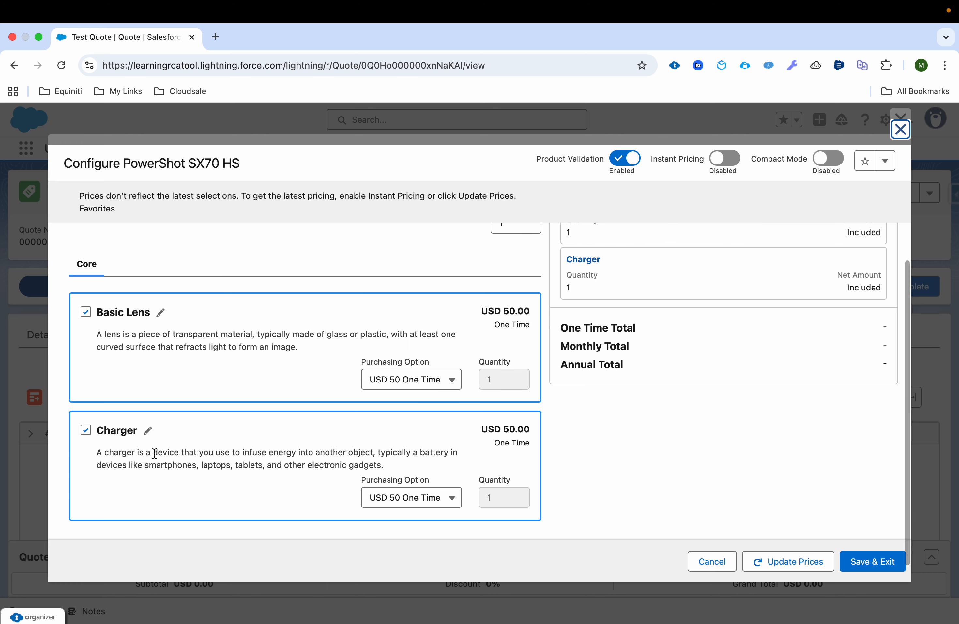
{"action": "scroll", "coordinate": [491, 383], "scroll_direction": "up", "scroll_amount": 5}
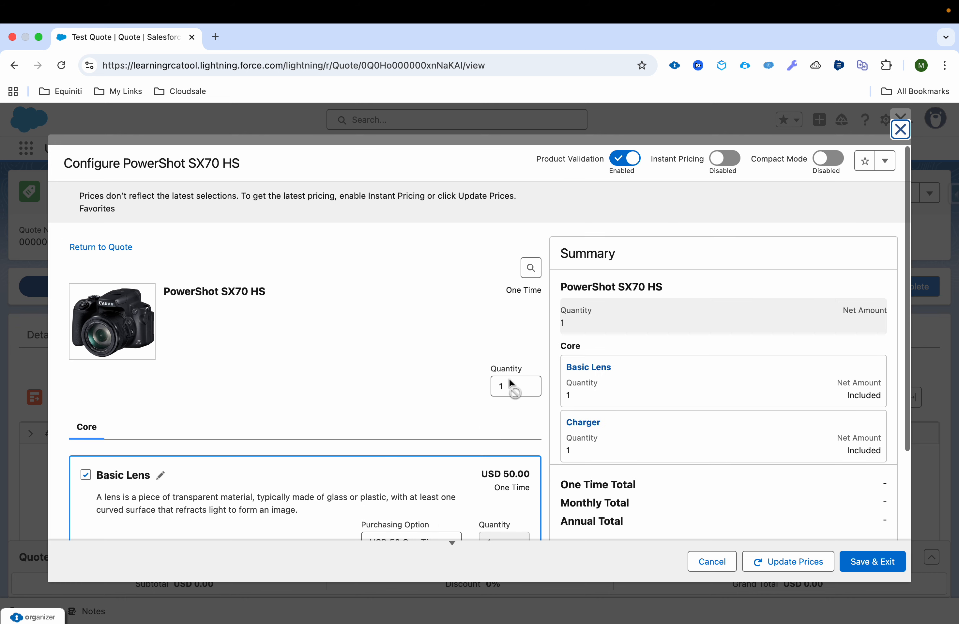
Update the bundle prices to USD 700.00, then discard the configuration and close the catalog.
{"action": "left_click", "coordinate": [785, 562]}
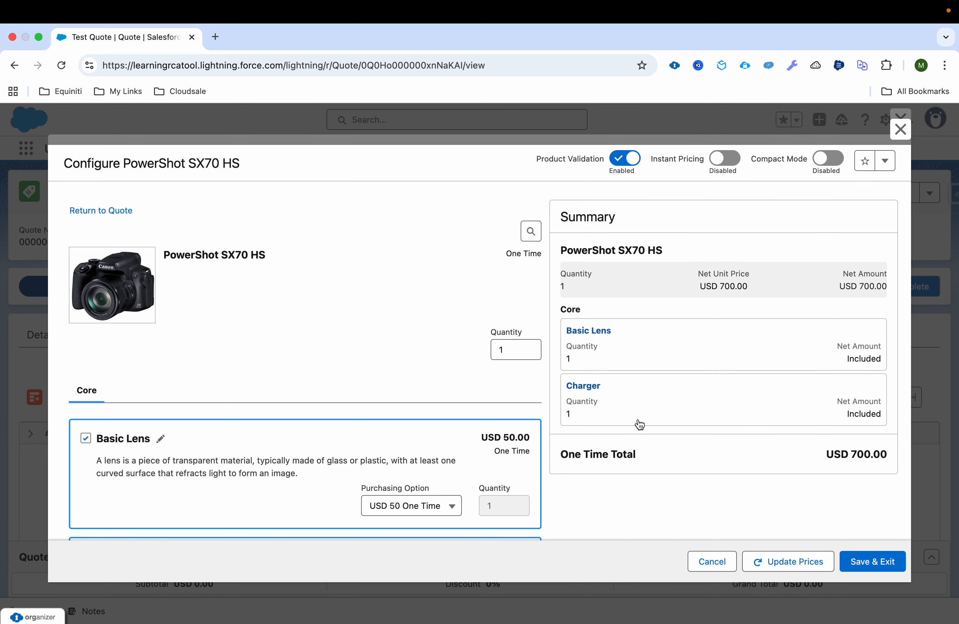
{"action": "scroll", "coordinate": [391, 455], "scroll_direction": "down", "scroll_amount": 5}
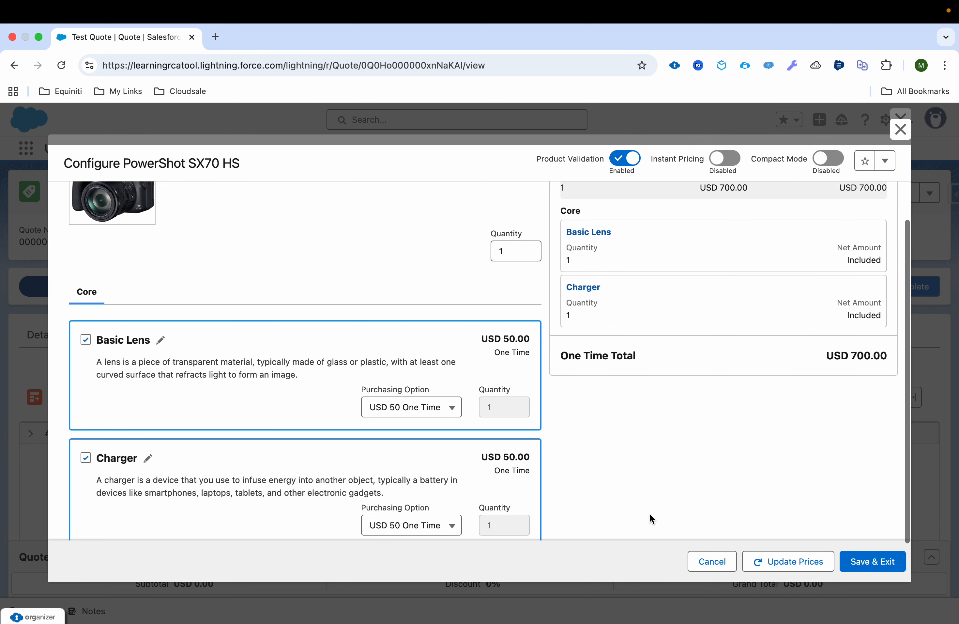
{"action": "left_click", "coordinate": [716, 566]}
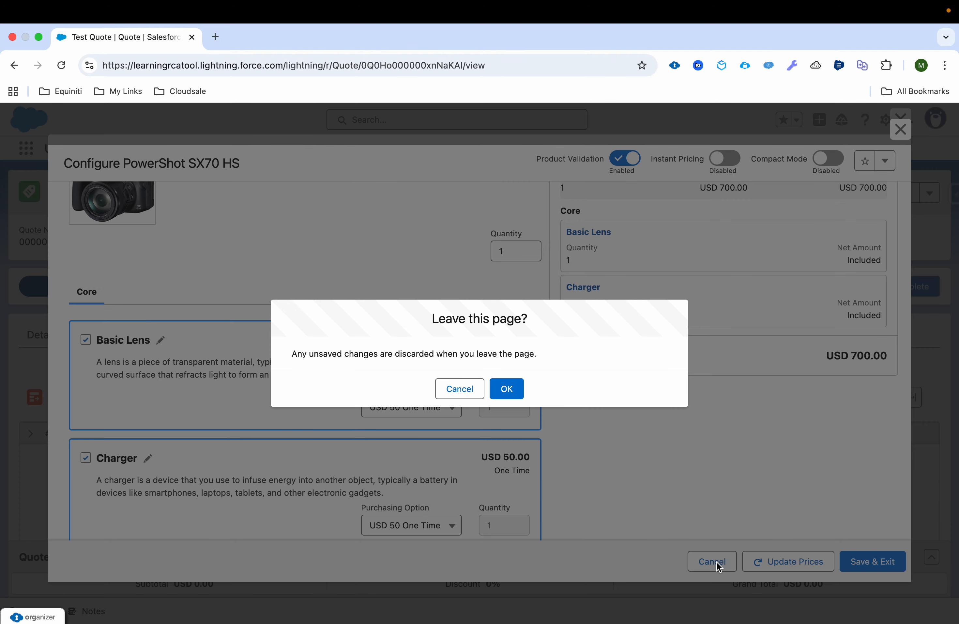
{"action": "left_click", "coordinate": [507, 394]}
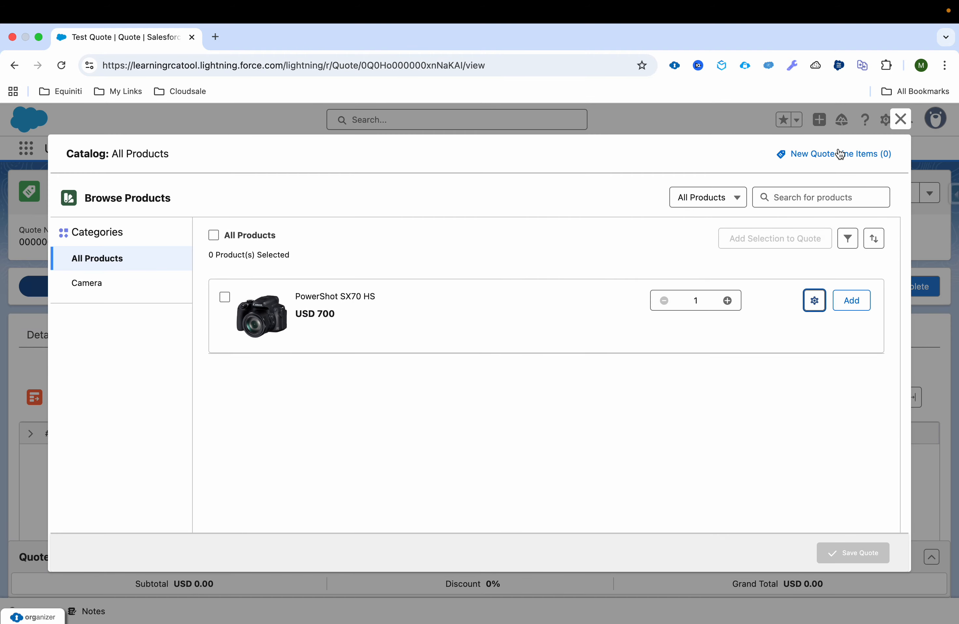
{"action": "left_click", "coordinate": [901, 119]}
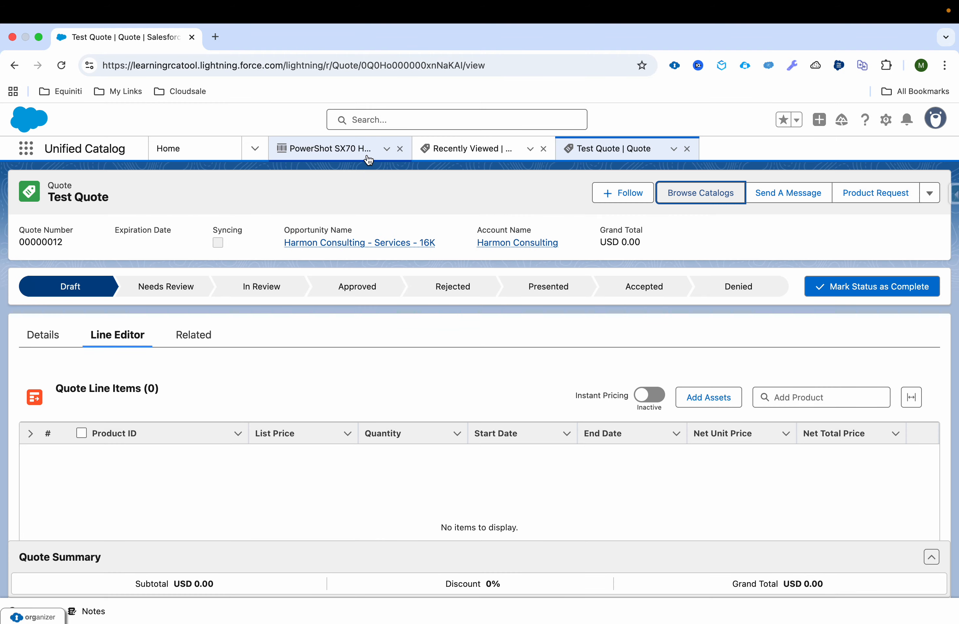
On PowerShot SX70 HS, start a new product group named Components.
{"action": "left_click", "coordinate": [353, 156]}
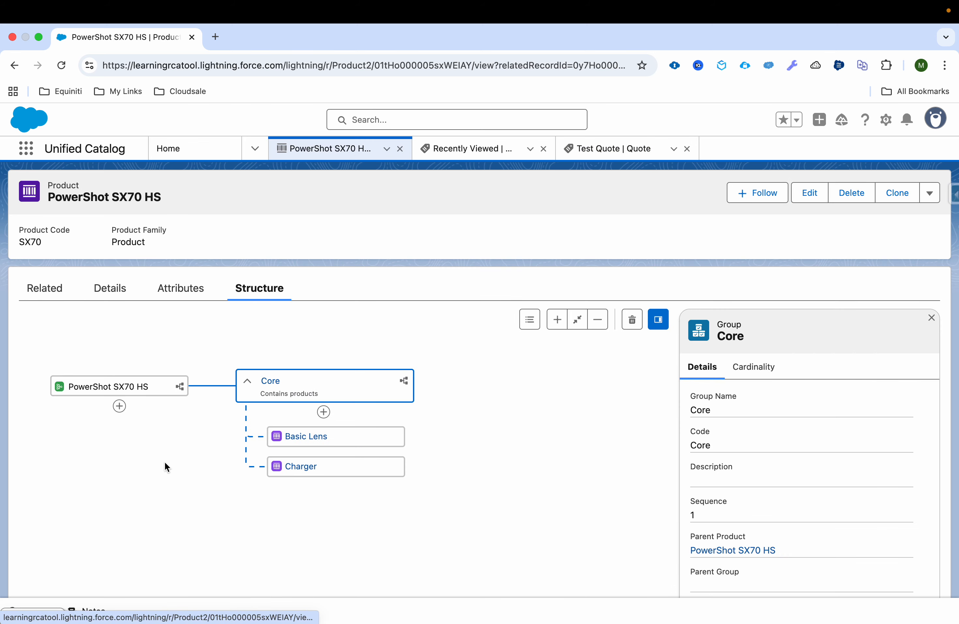
{"action": "left_click", "coordinate": [119, 406]}
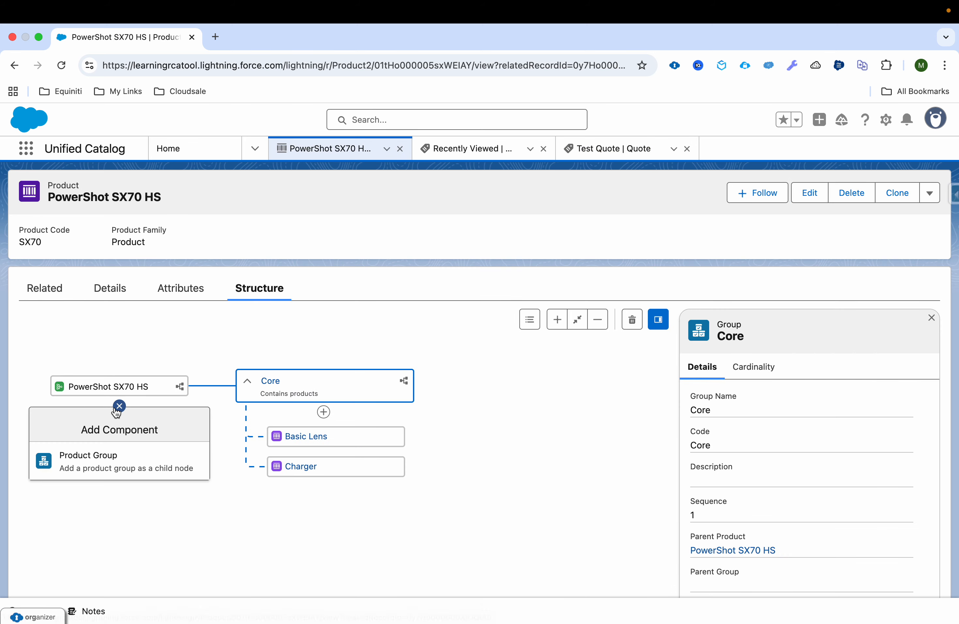
{"action": "left_click", "coordinate": [124, 475]}
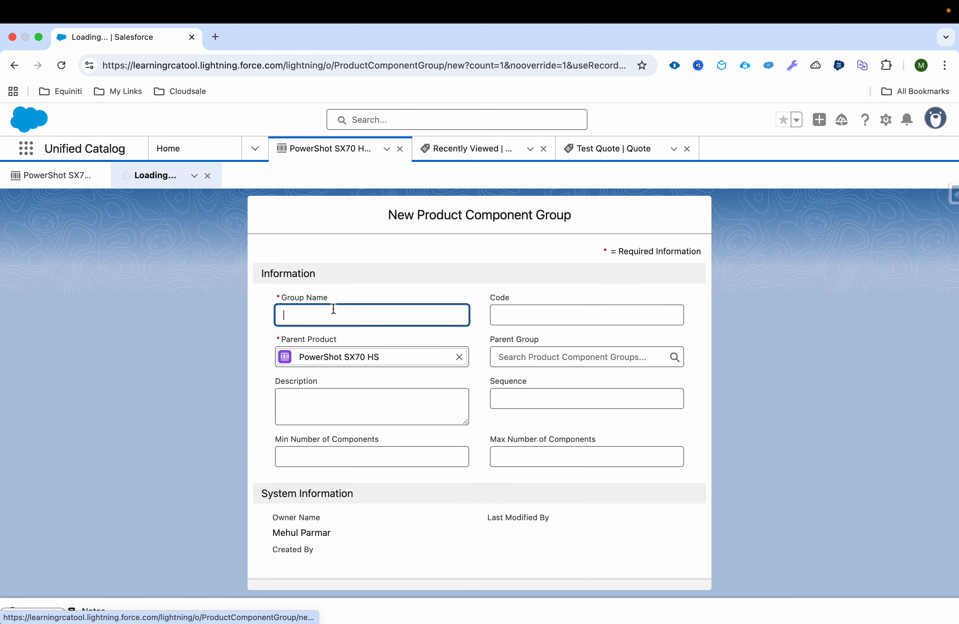
{"action": "type", "text": "Component"}
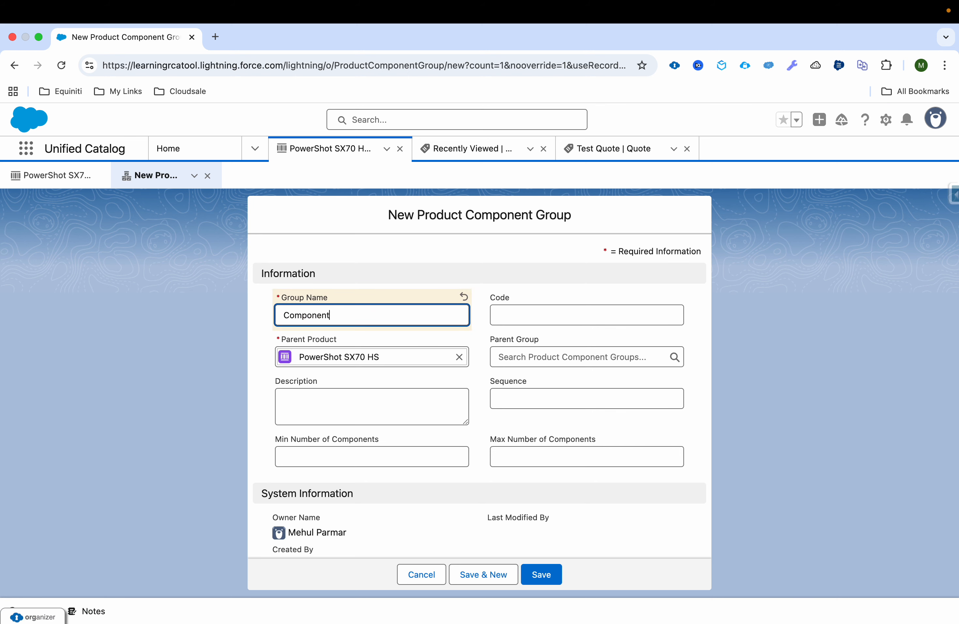
{"action": "key", "text": "Tab"}
{"action": "double_click", "coordinate": [392, 319]}
{"action": "key", "text": "super+c"}
Give the group code Components and sequence 2, save it, and close the product record.
{"action": "left_click", "coordinate": [510, 321]}
{"action": "key", "text": "super+v"}
{"action": "left_click", "coordinate": [522, 401]}
{"action": "type", "text": "2"}
{"action": "left_click", "coordinate": [546, 580]}
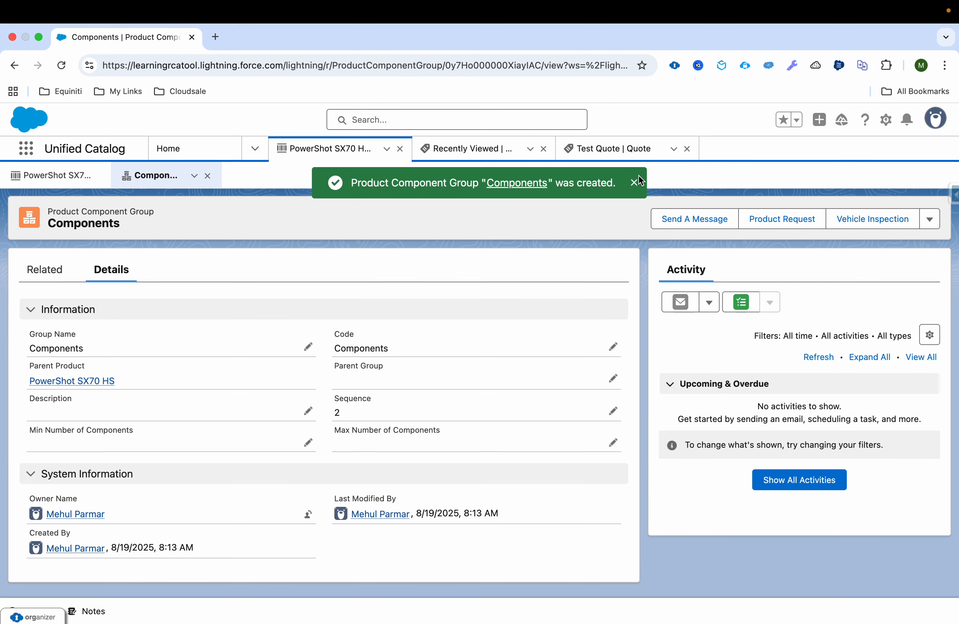
{"action": "left_click", "coordinate": [636, 184]}
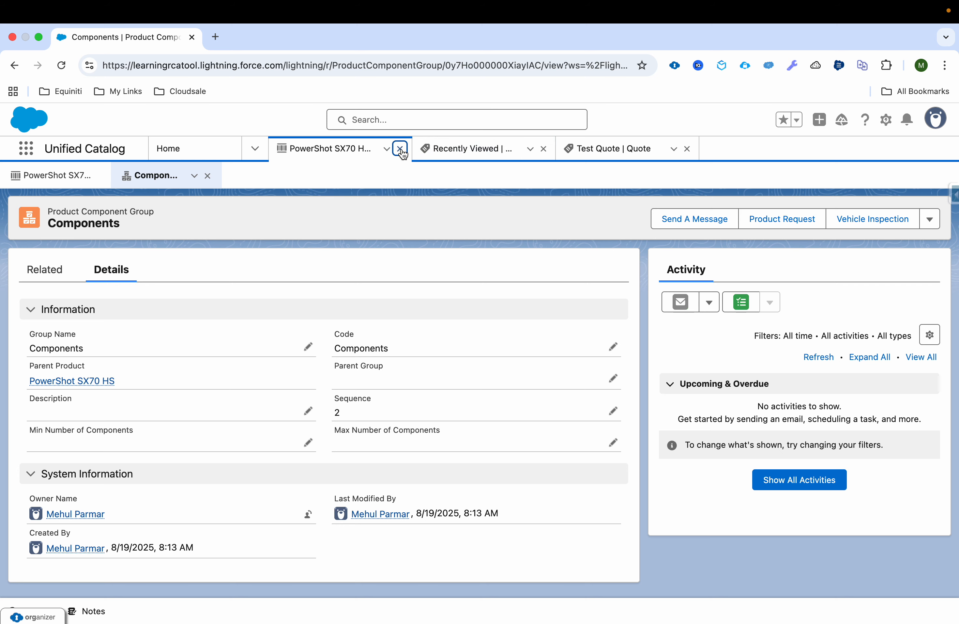
{"action": "left_click", "coordinate": [400, 148]}
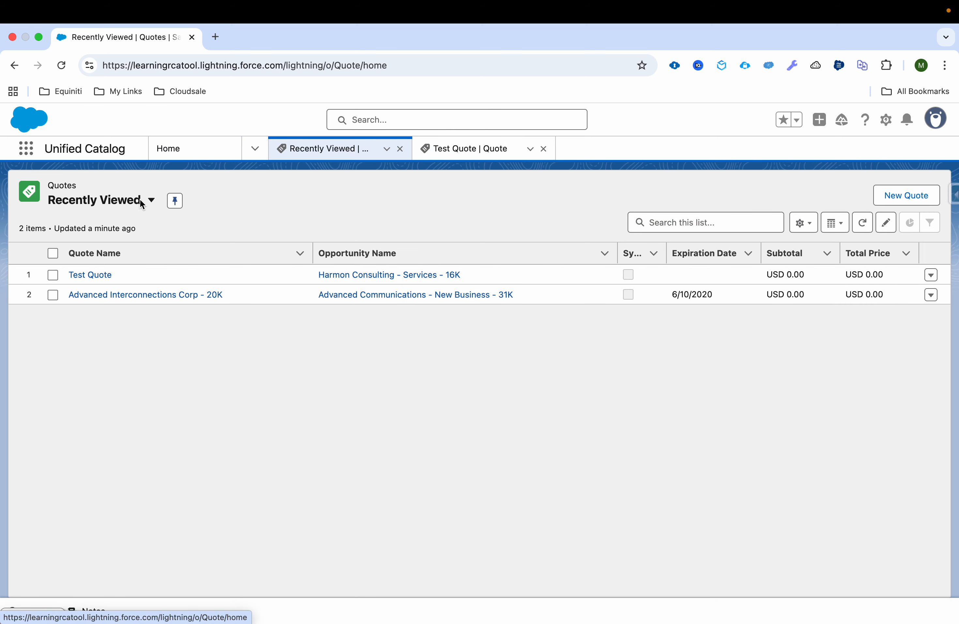
Reopen PowerShot SX70 HS from Home and add a component under its Components group.
{"action": "left_click", "coordinate": [221, 149]}
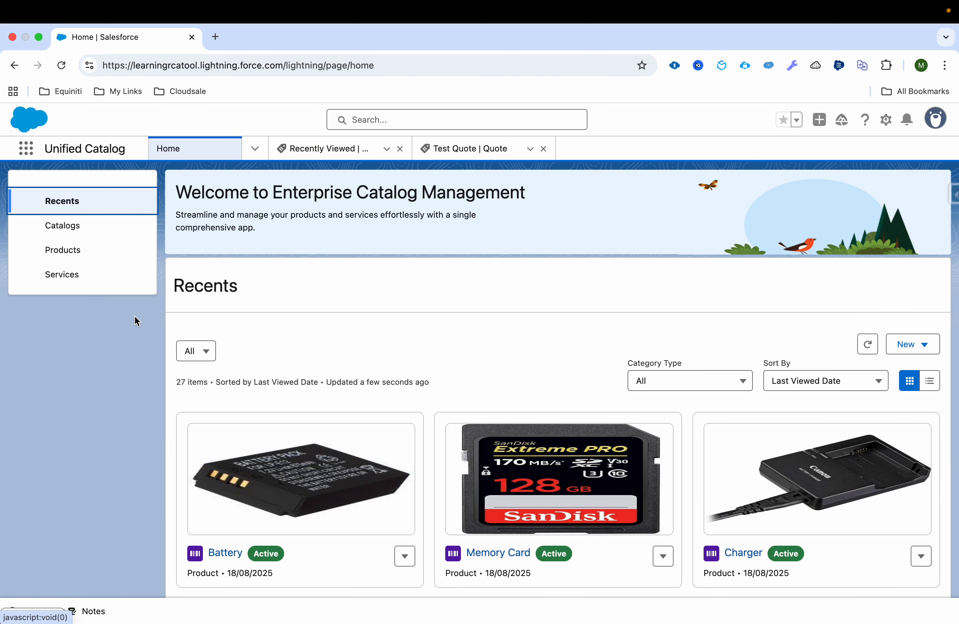
{"action": "scroll", "coordinate": [316, 483], "scroll_direction": "down", "scroll_amount": 5}
{"action": "left_click", "coordinate": [285, 549]}
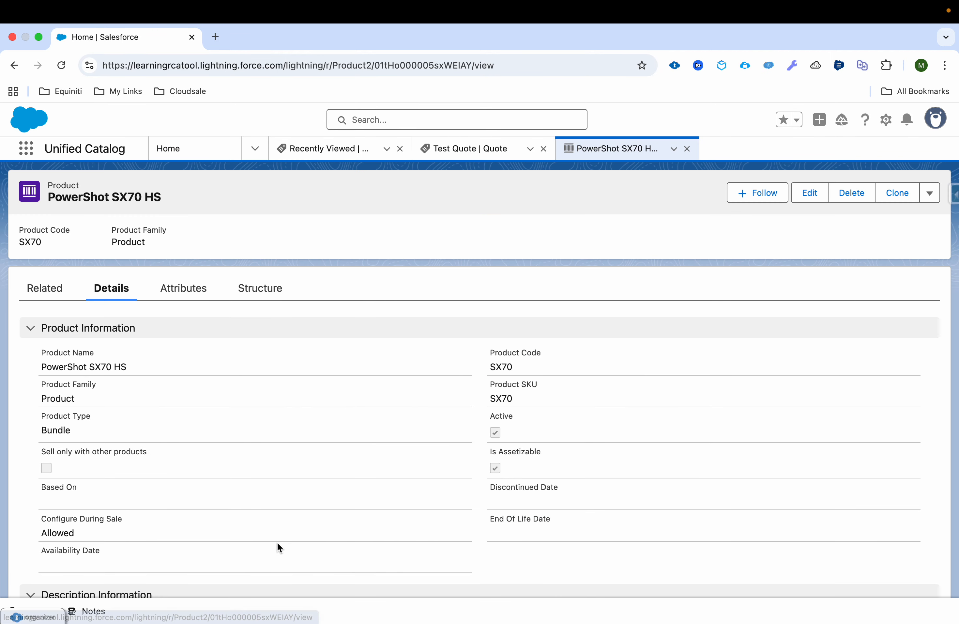
{"action": "left_click", "coordinate": [253, 287]}
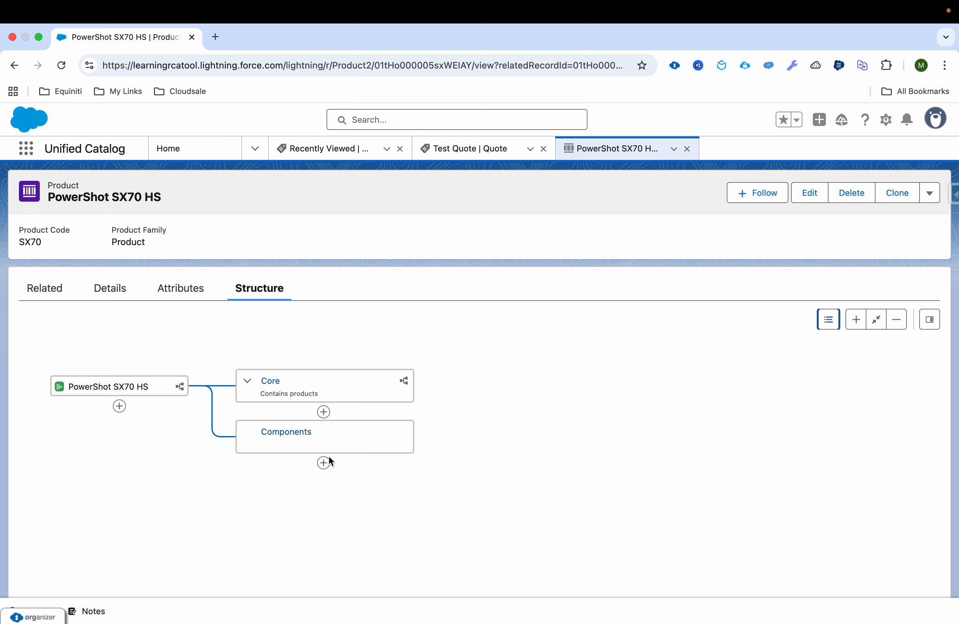
{"action": "left_click", "coordinate": [324, 462]}
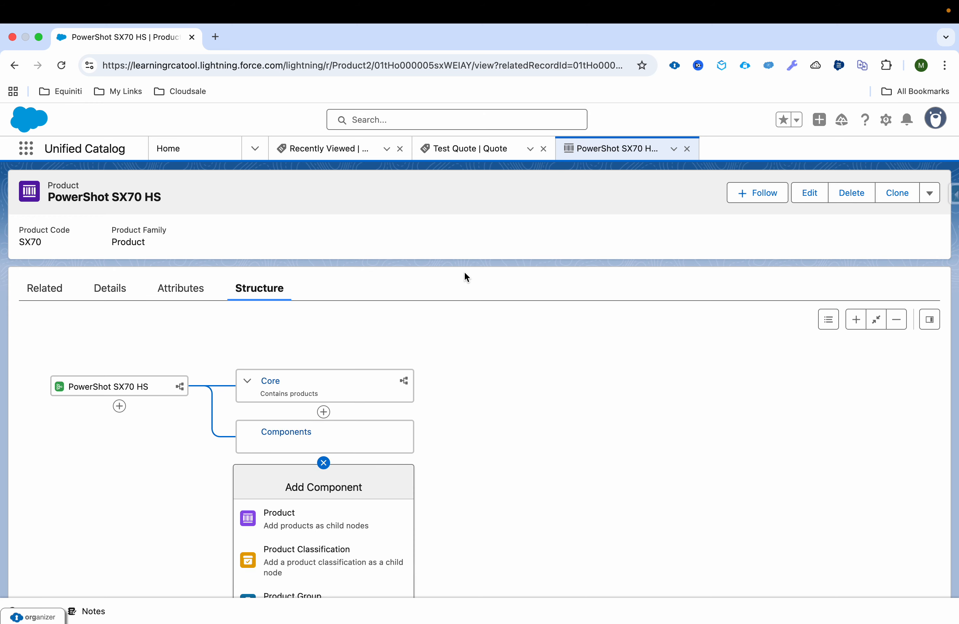
Start a new record from the Product Classifications list.
{"action": "left_click", "coordinate": [252, 155]}
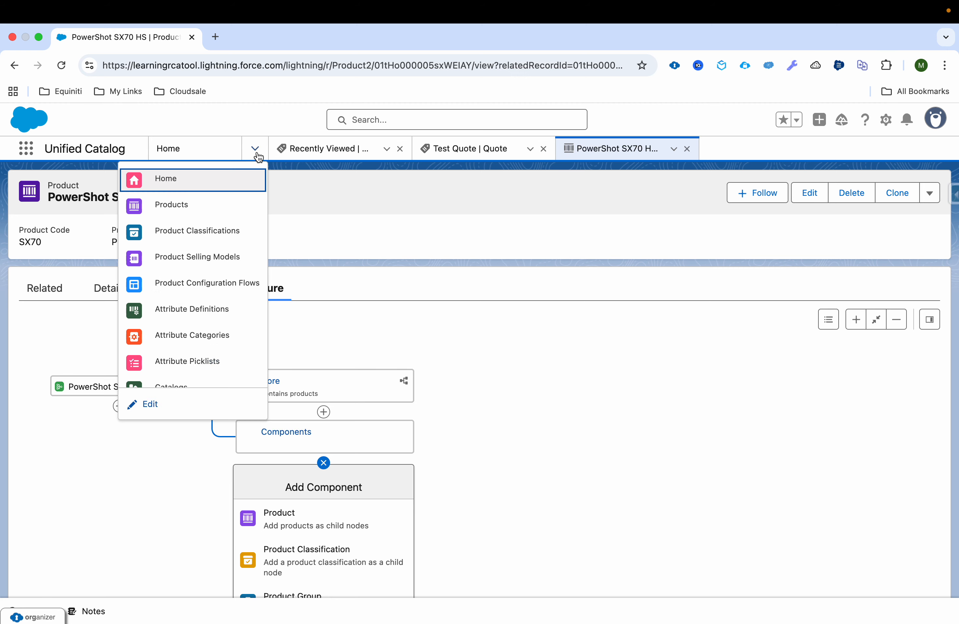
{"action": "left_click", "coordinate": [239, 233]}
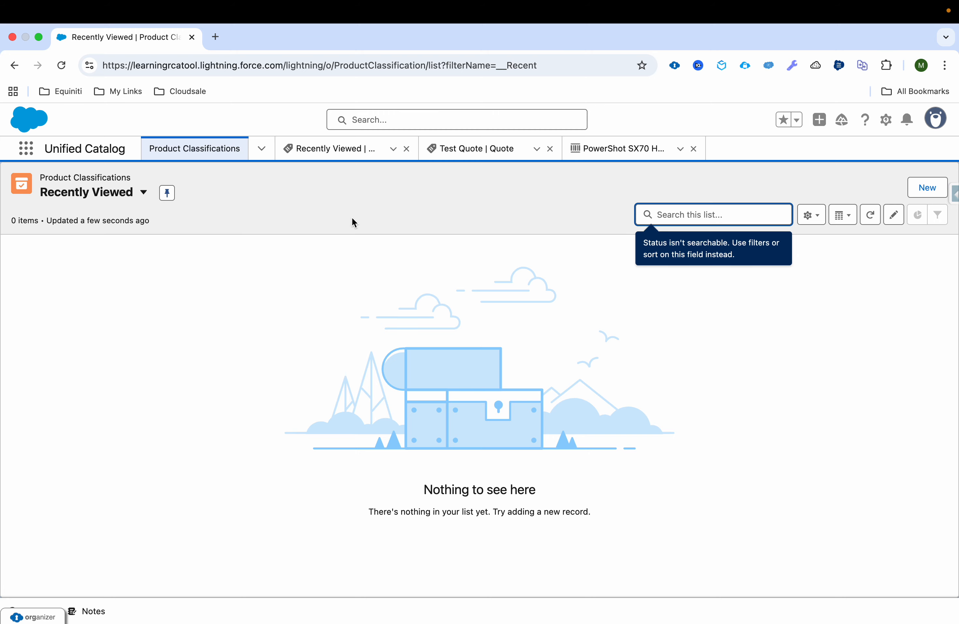
{"action": "left_click", "coordinate": [927, 198]}
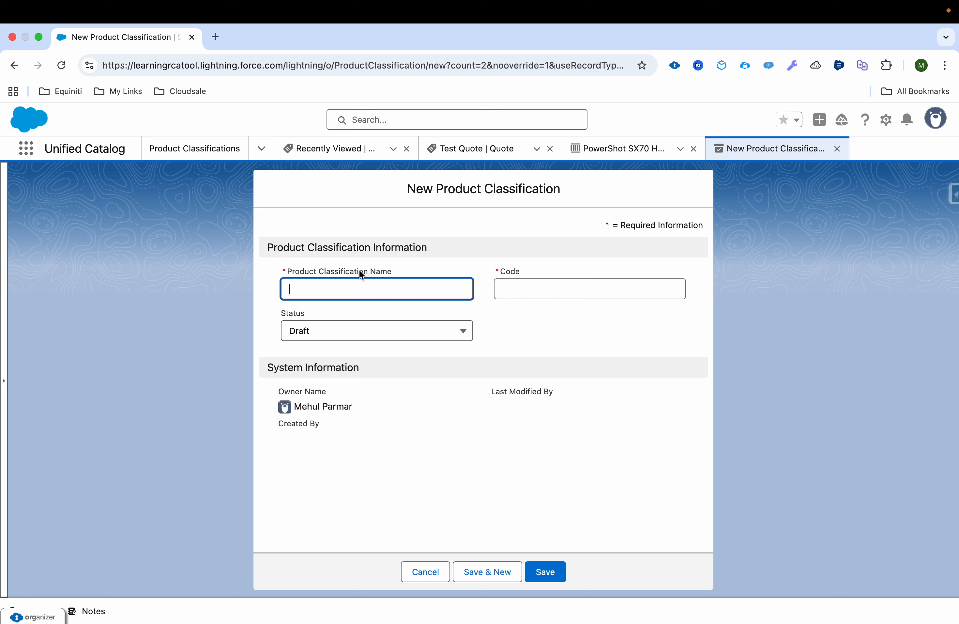
Save an Active classification named Camera Components with code Camera Components, and view its Related tab.
{"action": "type", "text": "Camer"}
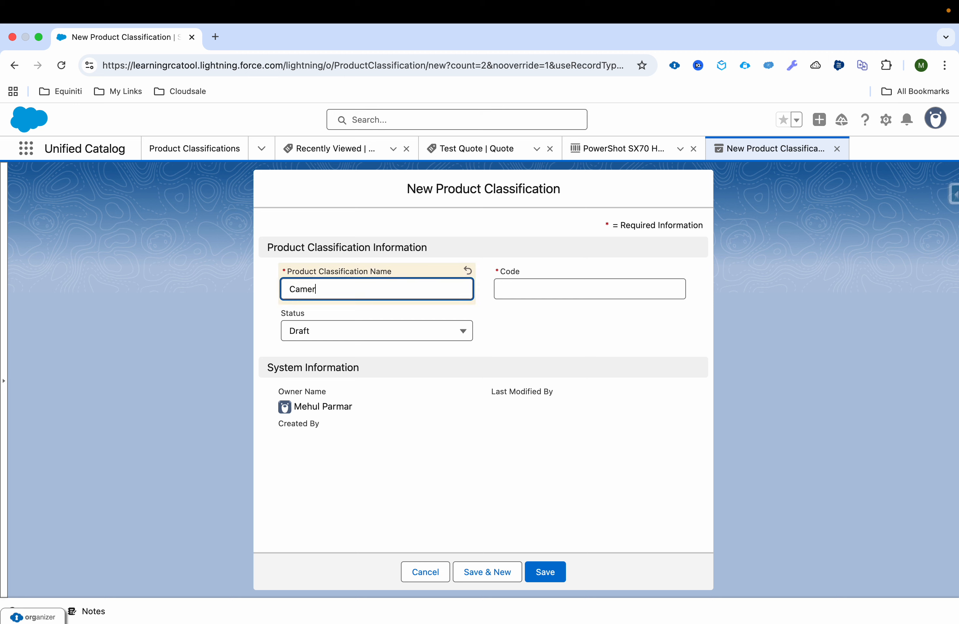
{"action": "type", "text": "a Components"}
{"action": "key", "text": "super+a"}
{"action": "left_click", "coordinate": [531, 282]}
{"action": "key", "text": "super+v"}
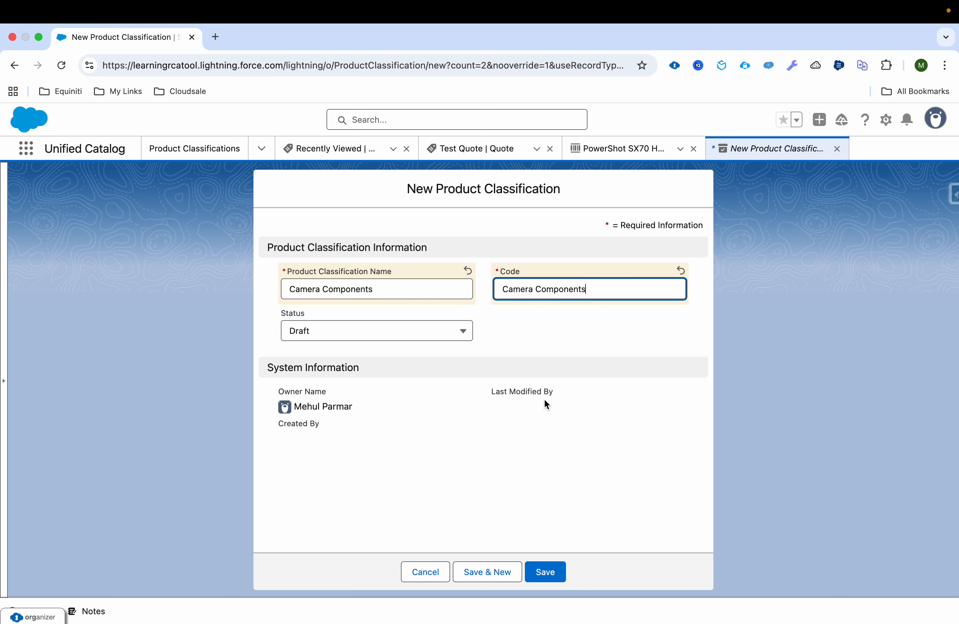
{"action": "left_click", "coordinate": [544, 571]}
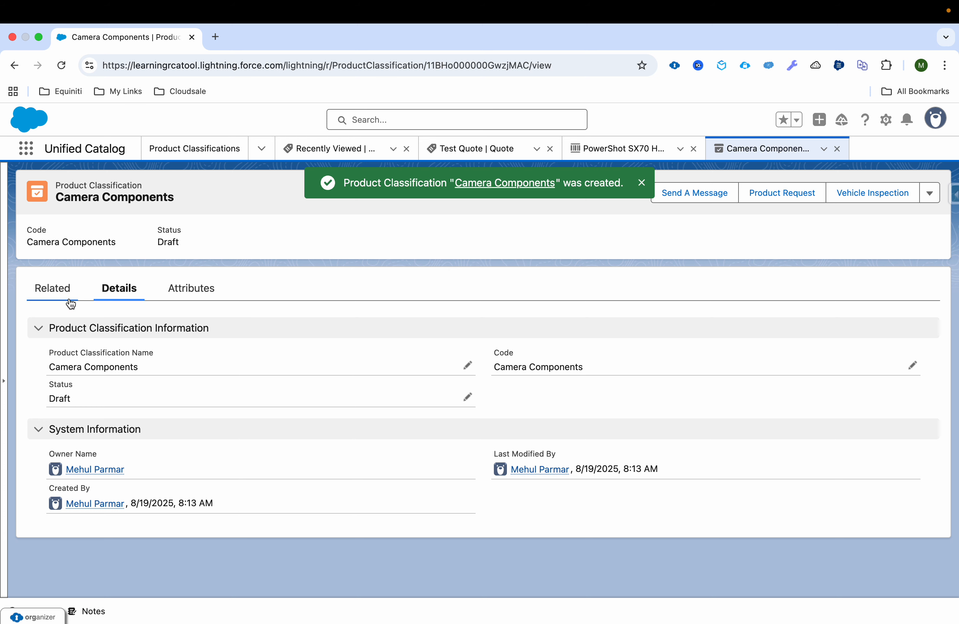
{"action": "left_click_drag", "start_coordinate": [49, 367], "coordinate": [144, 367]}
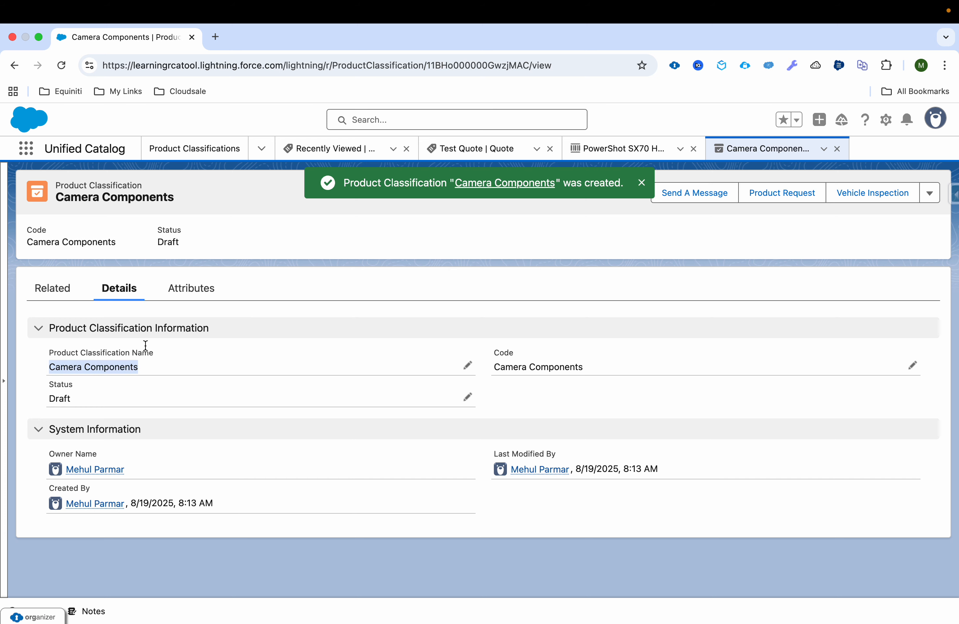
{"action": "left_click", "coordinate": [64, 296]}
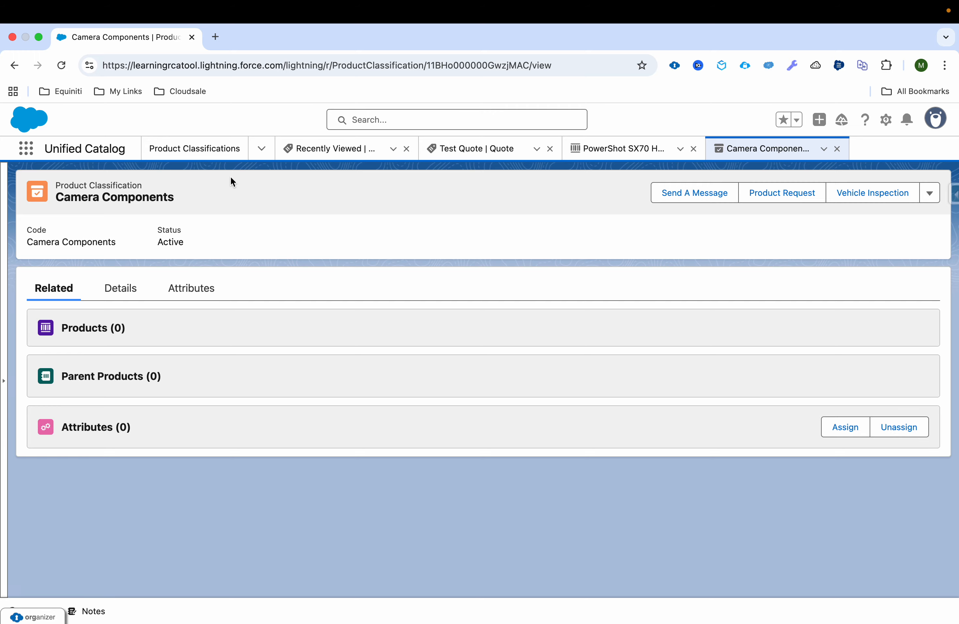
{"action": "left_click", "coordinate": [262, 152]}
Open Memory Card and Battery from Products, and base Memory Card on Camera Components.
{"action": "left_click", "coordinate": [208, 204]}
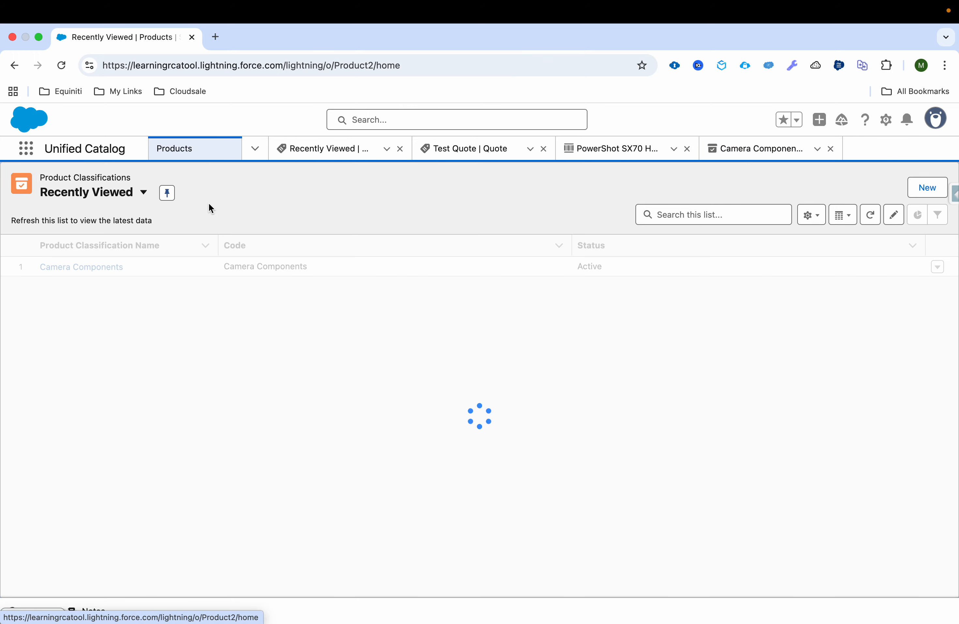
{"action": "scroll", "coordinate": [202, 283], "scroll_direction": "left", "scroll_amount": 3}
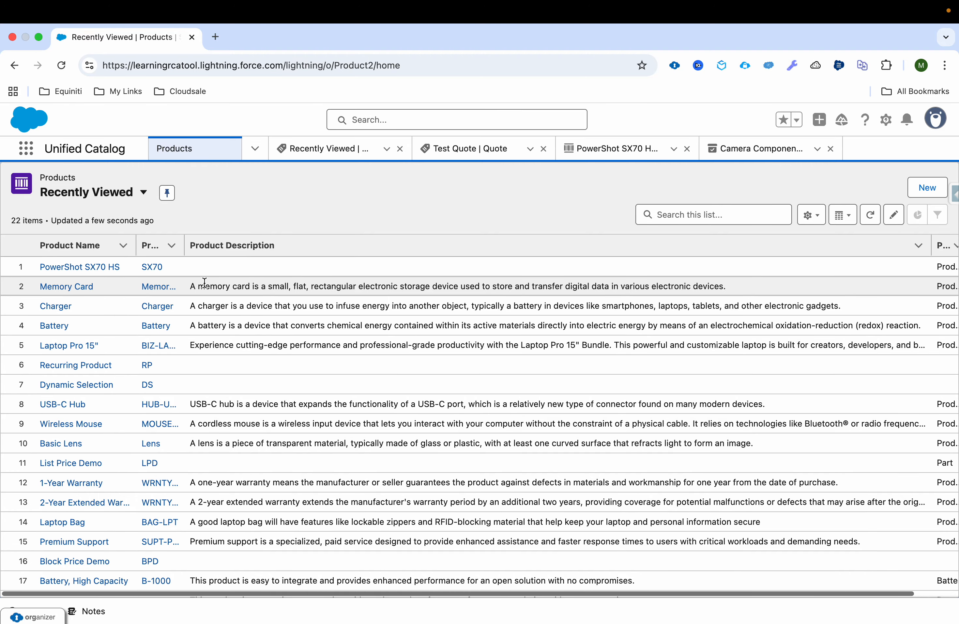
{"action": "left_click", "coordinate": [67, 286], "text": "super"}
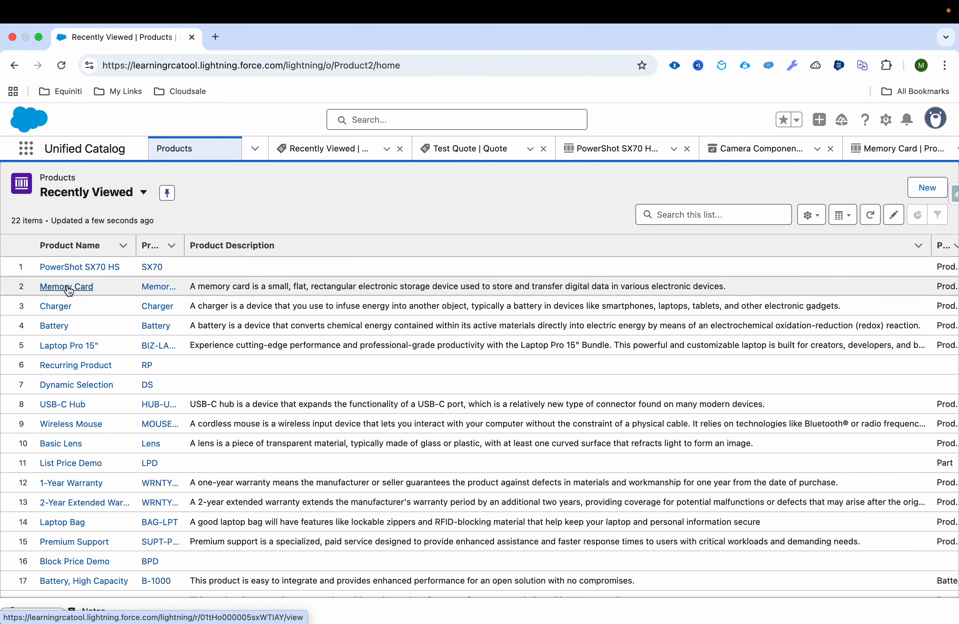
{"action": "left_click", "coordinate": [56, 328], "text": "super"}
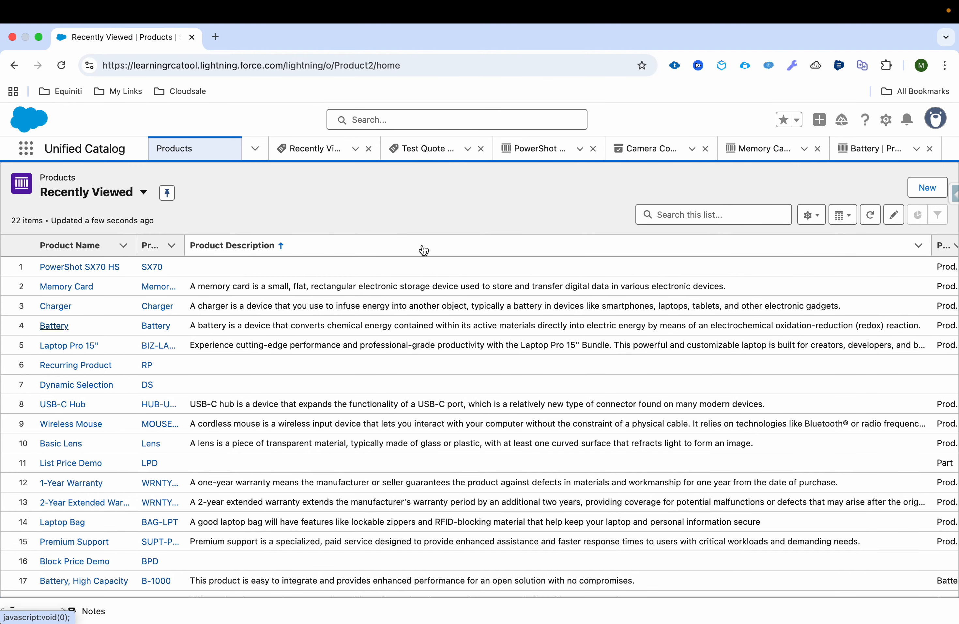
{"action": "left_click", "coordinate": [738, 156]}
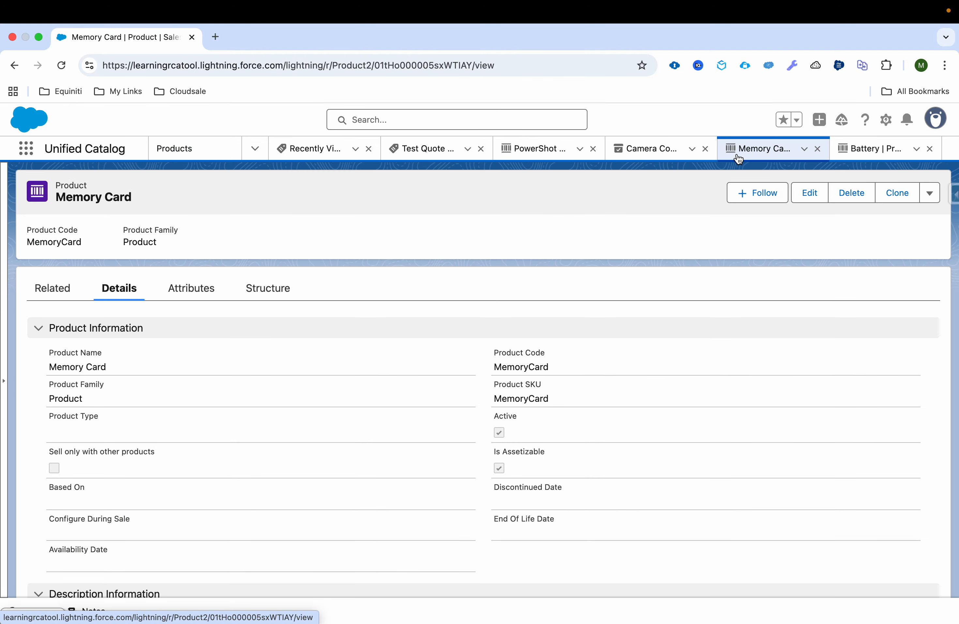
{"action": "left_click", "coordinate": [810, 195]}
{"action": "left_click", "coordinate": [333, 407]}
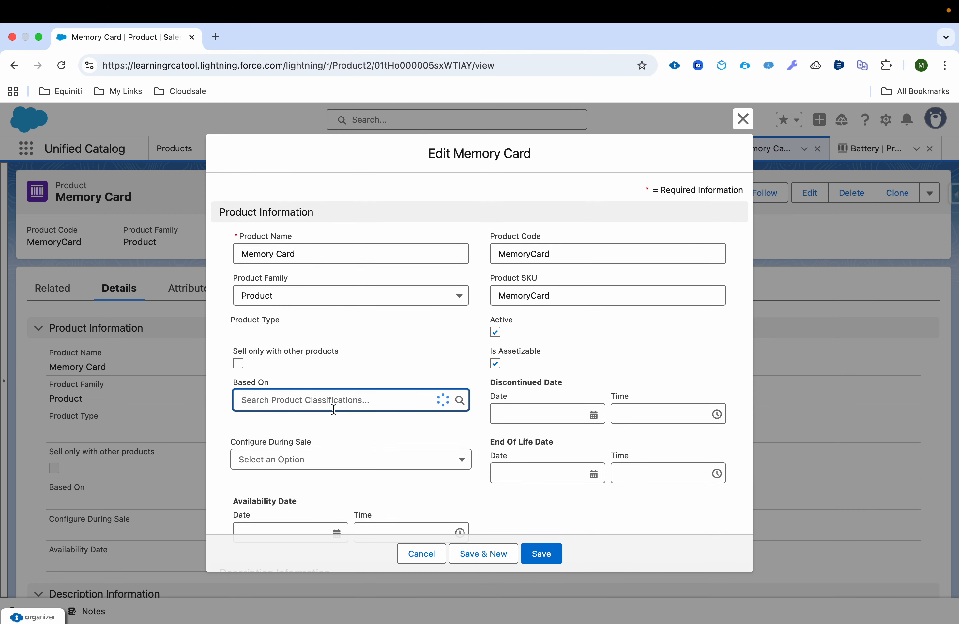
{"action": "left_click", "coordinate": [326, 462]}
{"action": "left_click", "coordinate": [556, 554]}
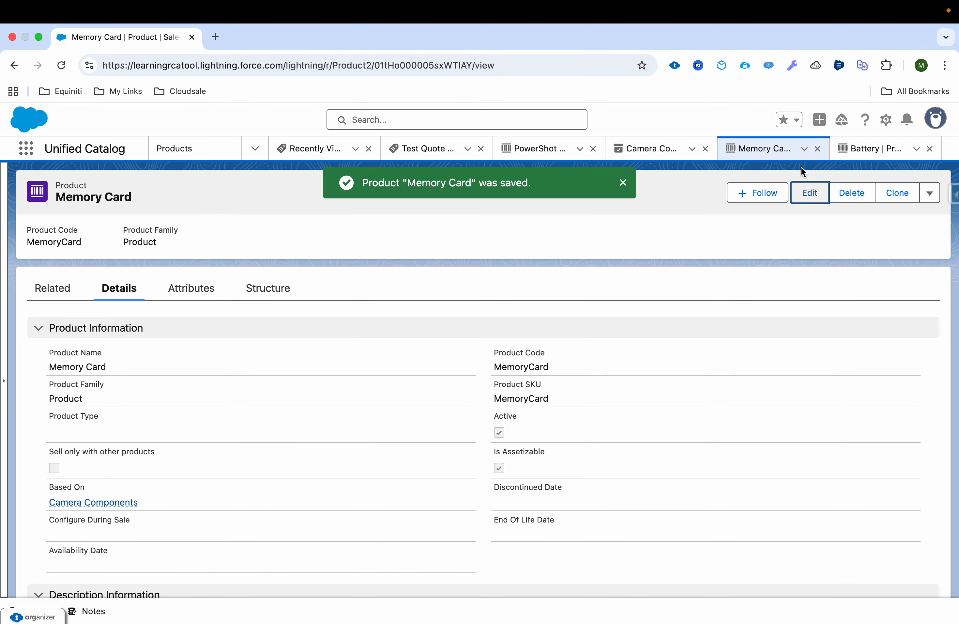
Base Battery on Camera Components too, then reopen the Camera Components classification.
{"action": "left_click", "coordinate": [871, 149]}
{"action": "left_click", "coordinate": [809, 193]}
{"action": "left_click", "coordinate": [373, 400]}
{"action": "left_click", "coordinate": [364, 448]}
{"action": "left_click", "coordinate": [533, 555]}
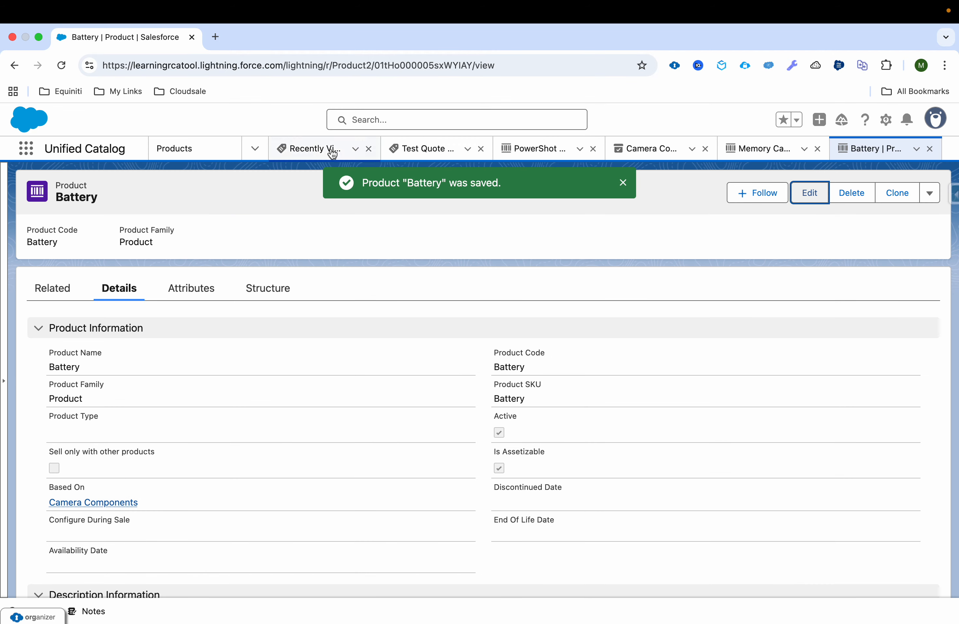
{"action": "left_click", "coordinate": [253, 153]}
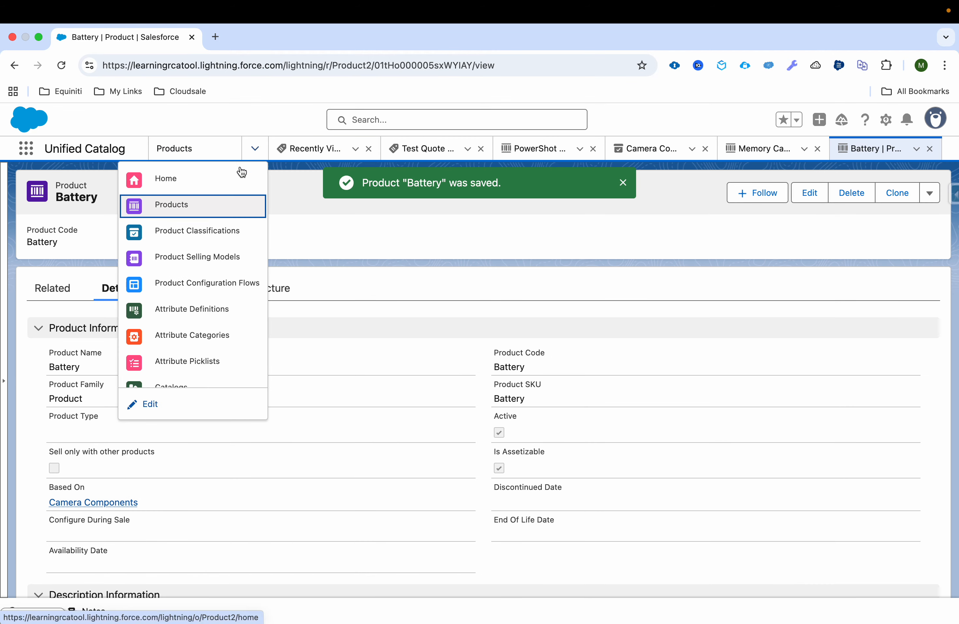
{"action": "left_click", "coordinate": [197, 230]}
{"action": "left_click", "coordinate": [93, 267]}
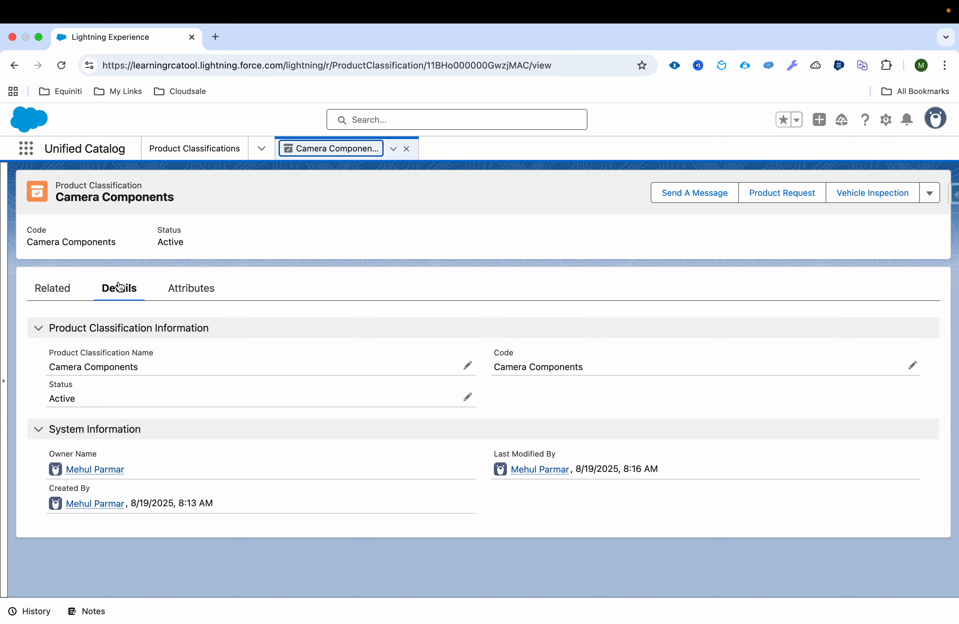
Check Camera Components' related products, then expand PowerShot SX70 HS's Core group in Structure.
{"action": "left_click", "coordinate": [59, 293]}
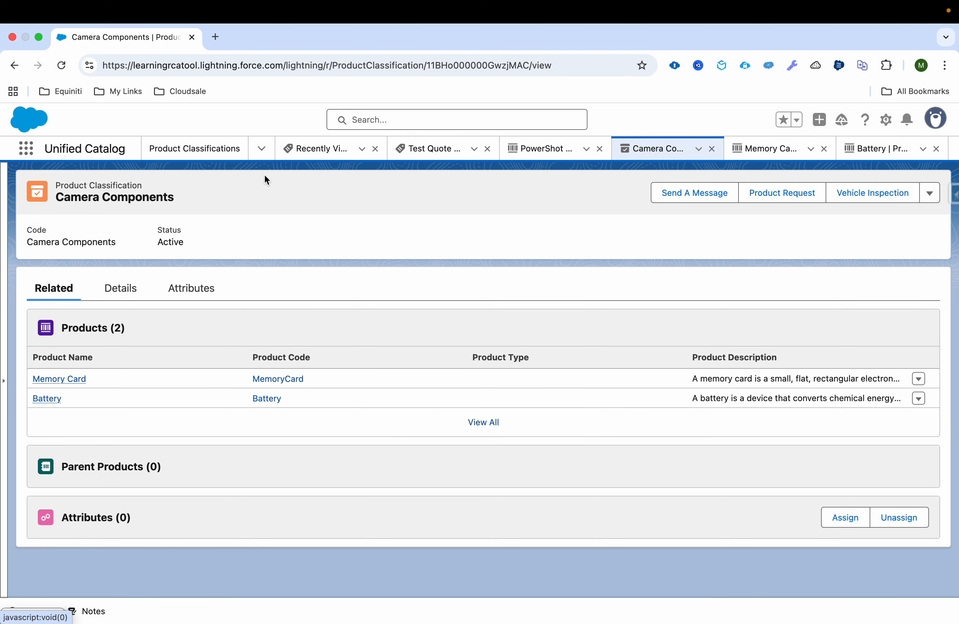
{"action": "left_click", "coordinate": [260, 151]}
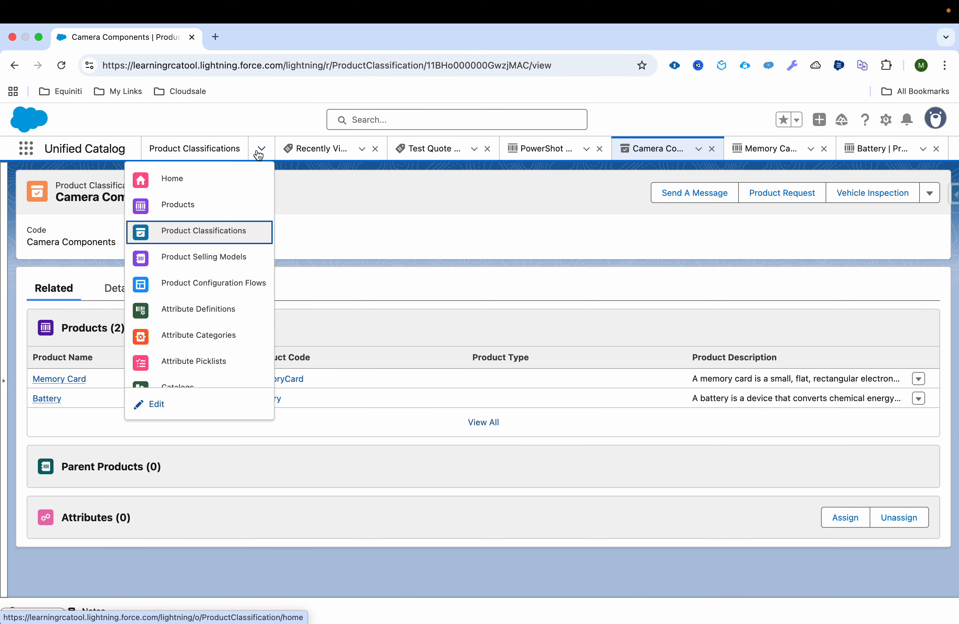
{"action": "left_click", "coordinate": [526, 151]}
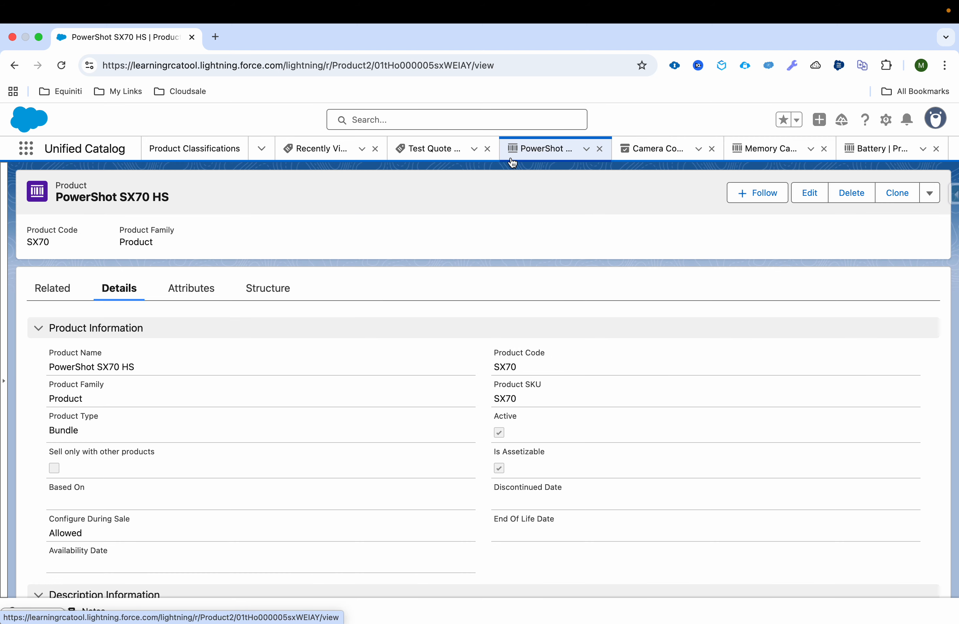
{"action": "left_click", "coordinate": [279, 295]}
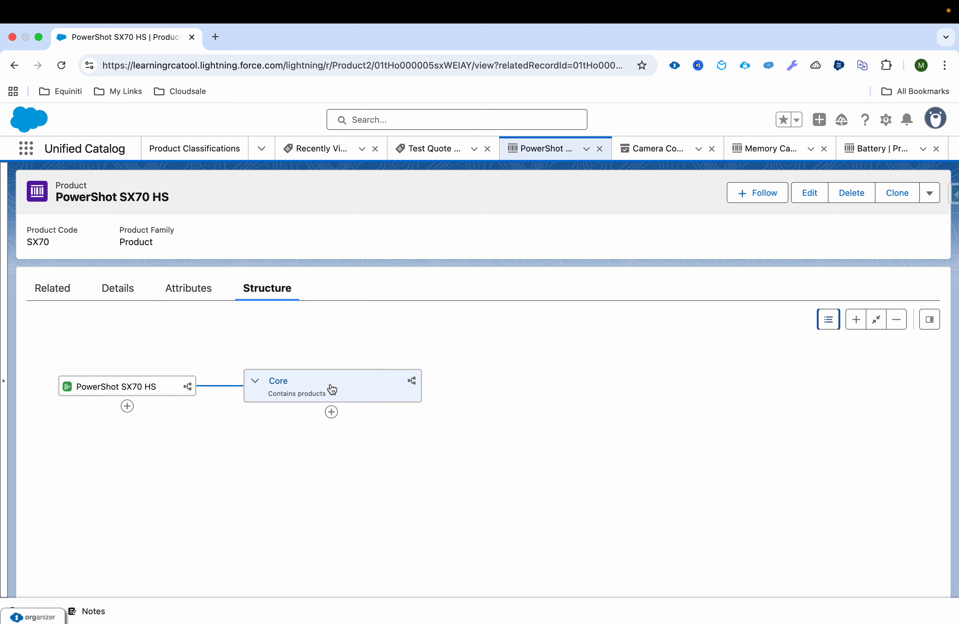
{"action": "left_click", "coordinate": [332, 390]}
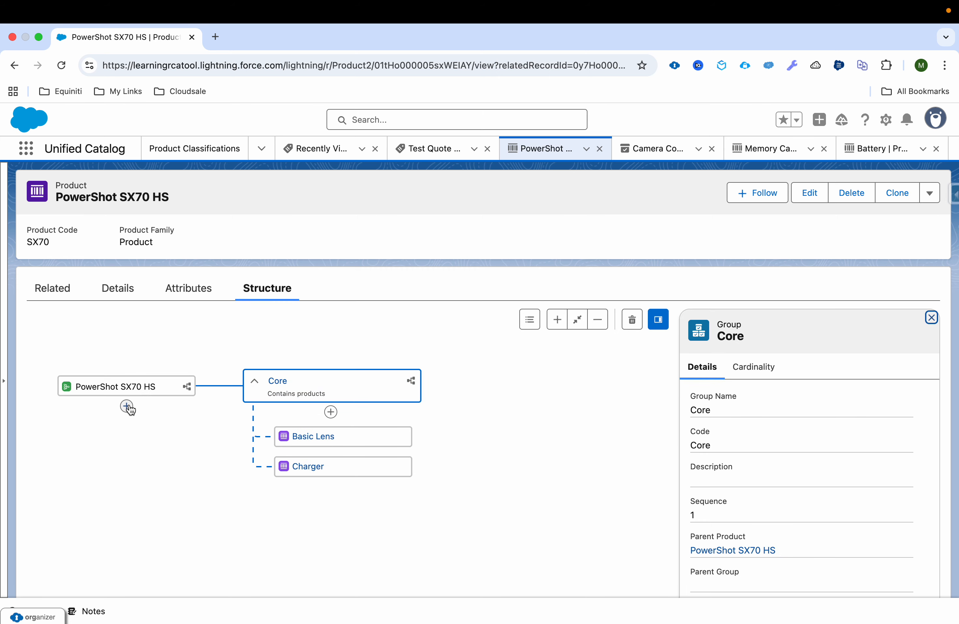
{"action": "left_click", "coordinate": [127, 407]}
Save a new product group named Components with code Components and sequence 2, then close its subtab.
{"action": "left_click", "coordinate": [138, 468]}
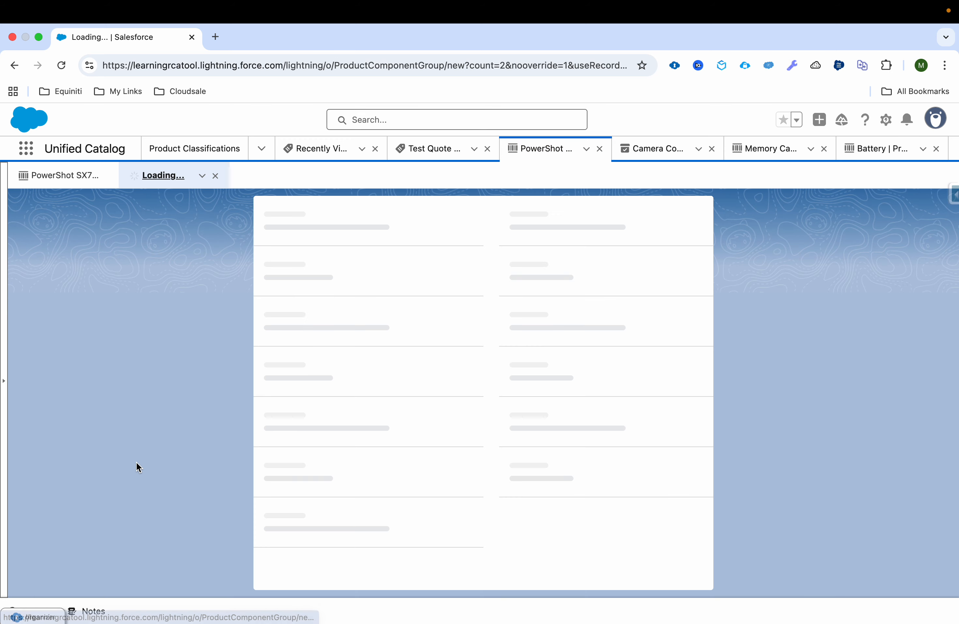
{"action": "type", "text": "Components"}
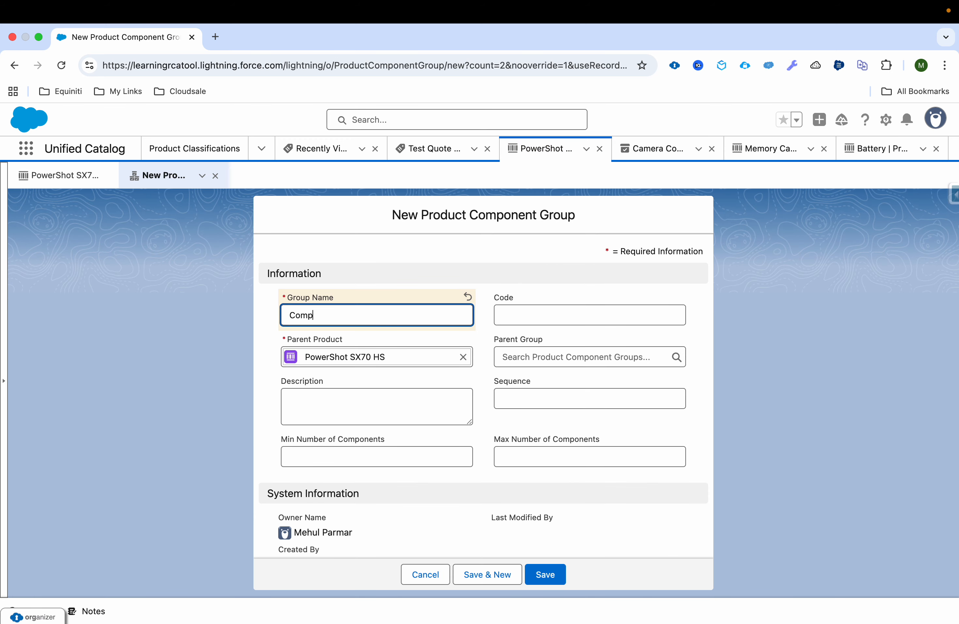
{"action": "key", "text": "super+a"}
{"action": "key", "text": "super+c"}
{"action": "left_click", "coordinate": [510, 315]}
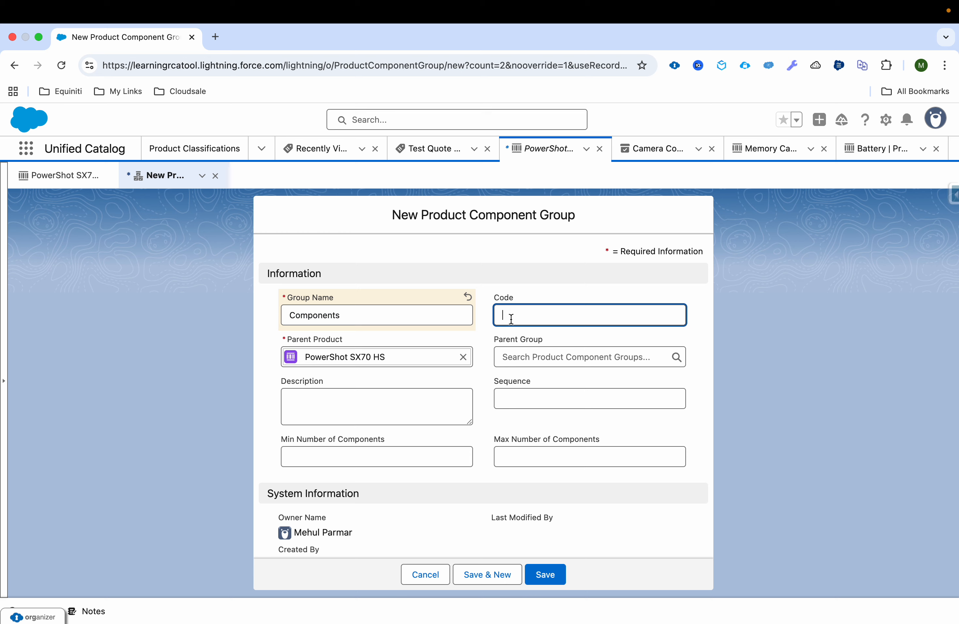
{"action": "key", "text": "super+v"}
{"action": "left_click", "coordinate": [561, 381]}
{"action": "type", "text": "2"}
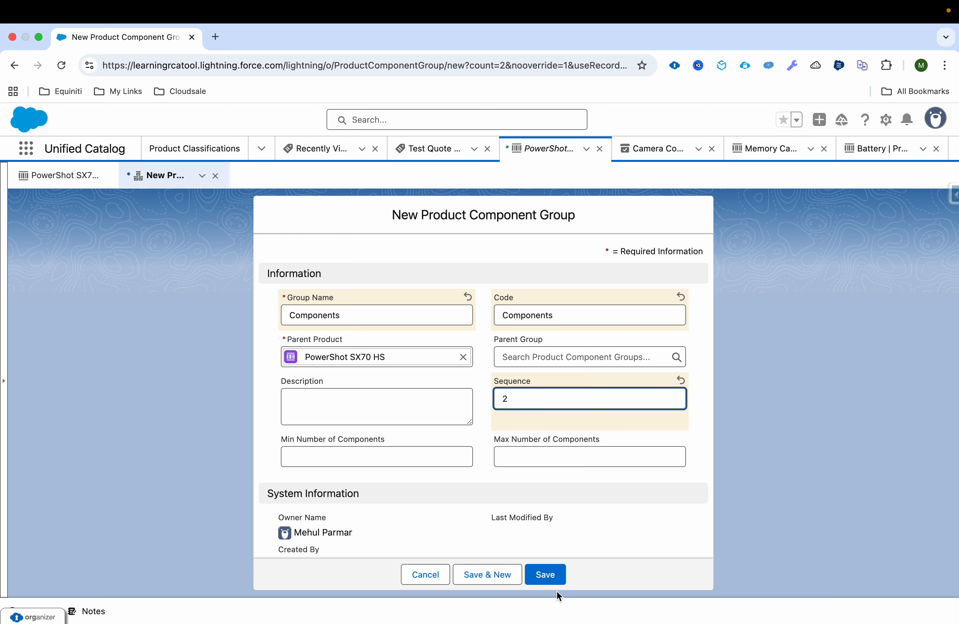
{"action": "left_click", "coordinate": [555, 580]}
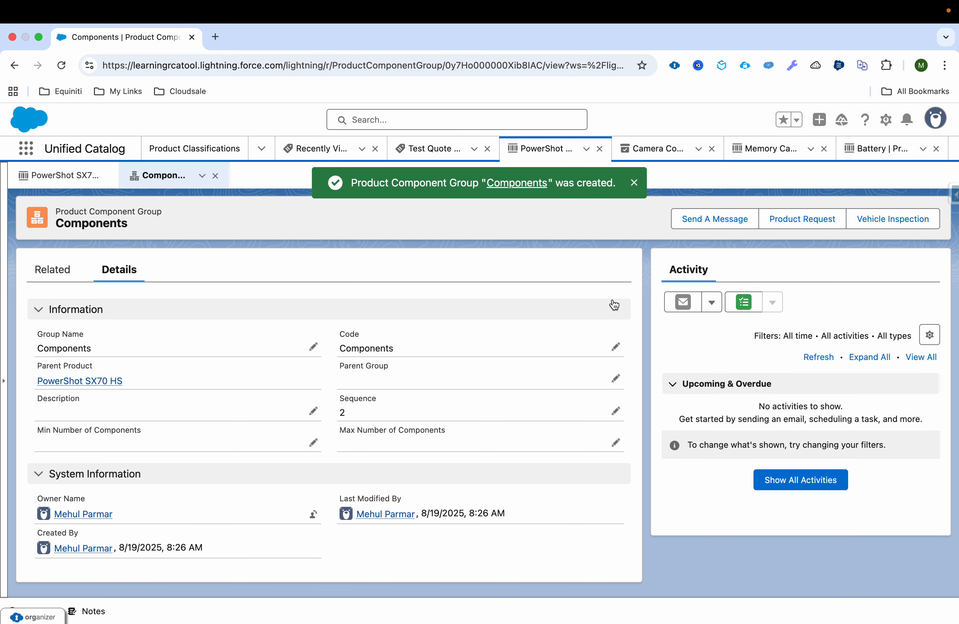
{"action": "left_click", "coordinate": [216, 178]}
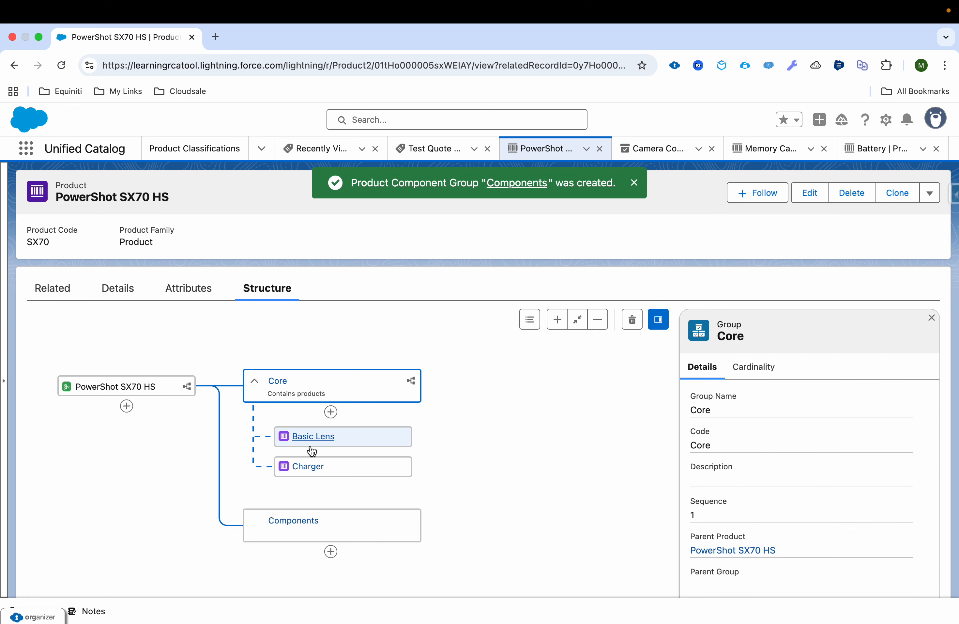
Add the Camera Components product classification as a component in the Components group.
{"action": "left_click", "coordinate": [331, 552]}
{"action": "scroll", "coordinate": [330, 550], "scroll_direction": "down", "scroll_amount": 2}
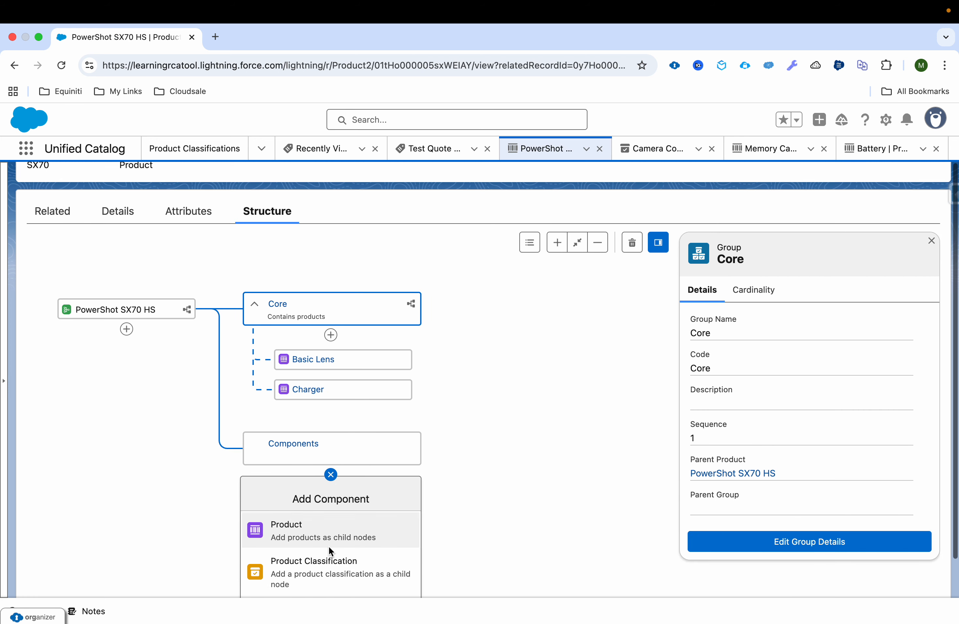
{"action": "left_click", "coordinate": [350, 572]}
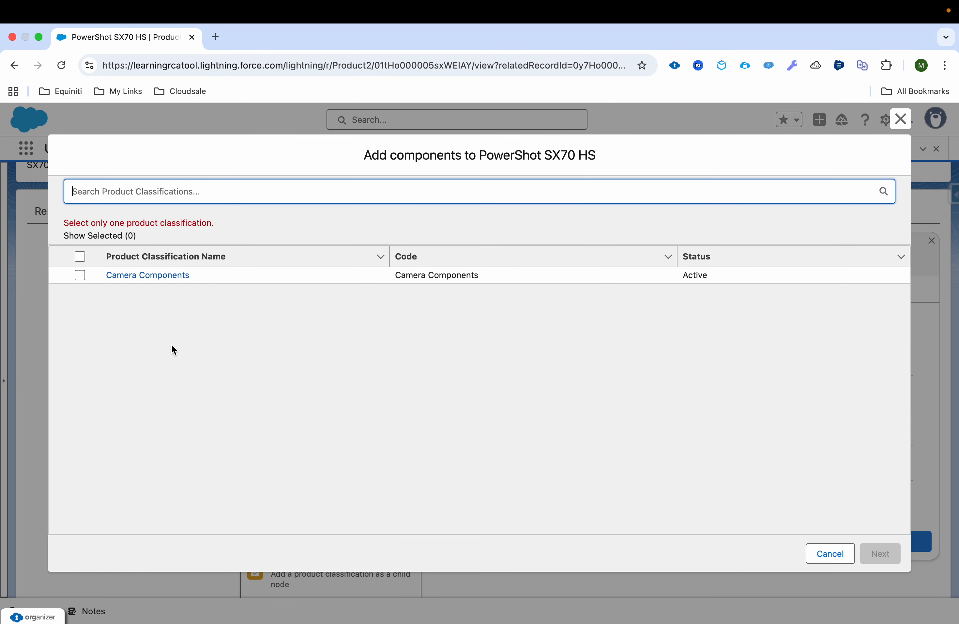
{"action": "left_click", "coordinate": [80, 257]}
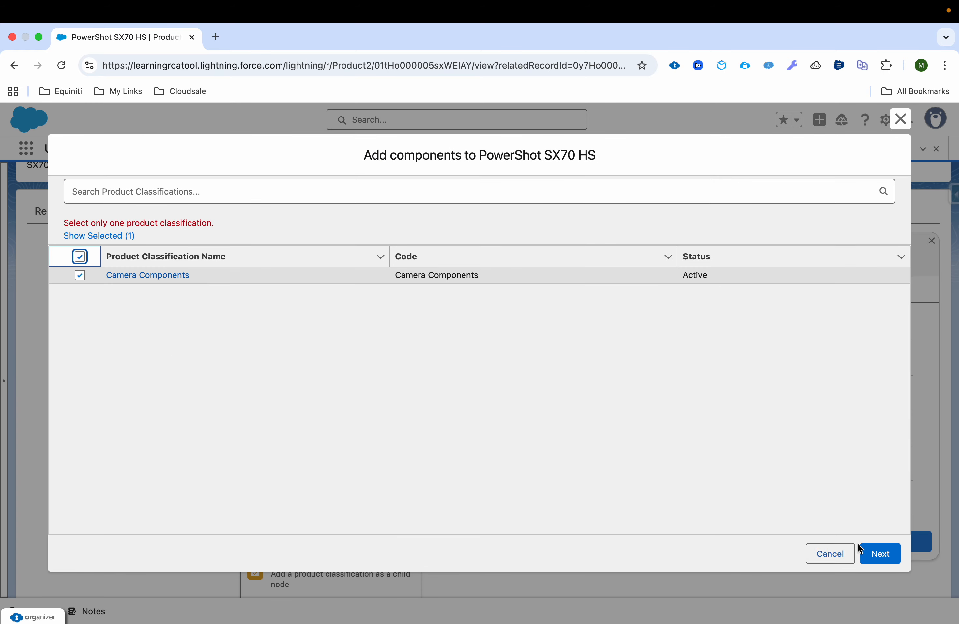
{"action": "left_click", "coordinate": [881, 554]}
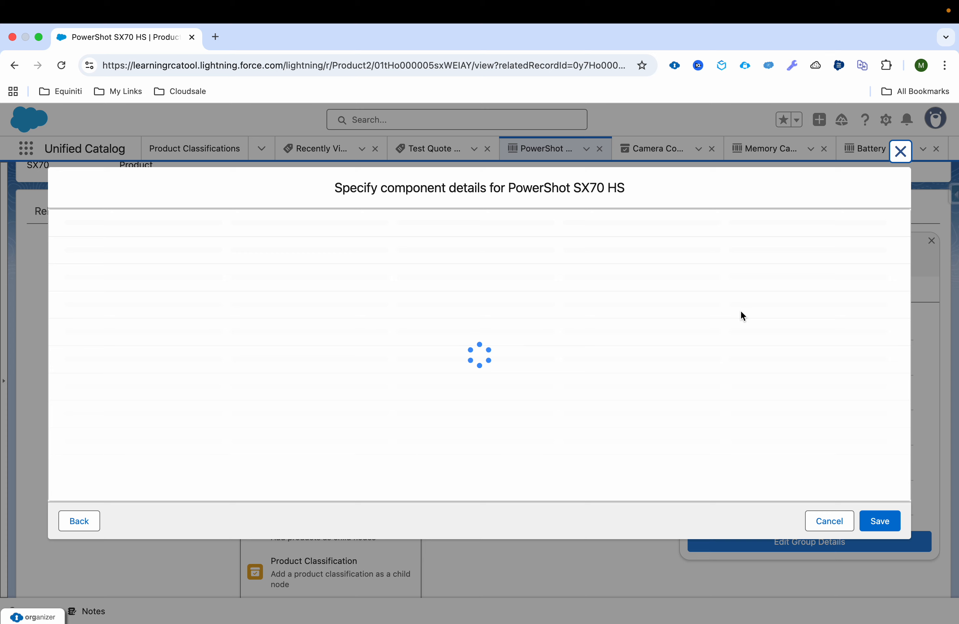
Allow quantity changes on the Camera Components component and save it.
{"action": "scroll", "coordinate": [778, 255], "scroll_direction": "right", "scroll_amount": 1}
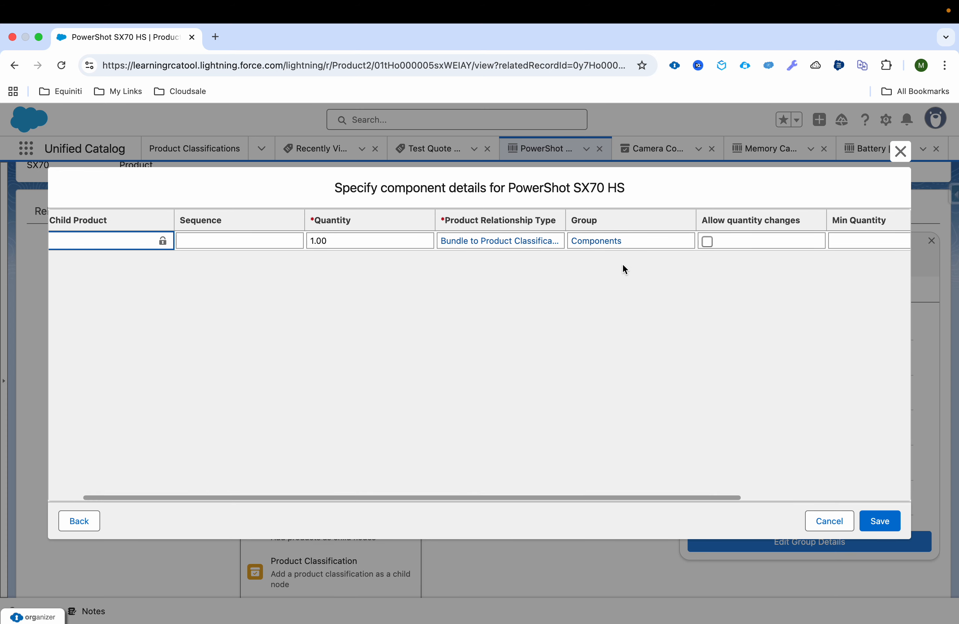
{"action": "left_click", "coordinate": [709, 244]}
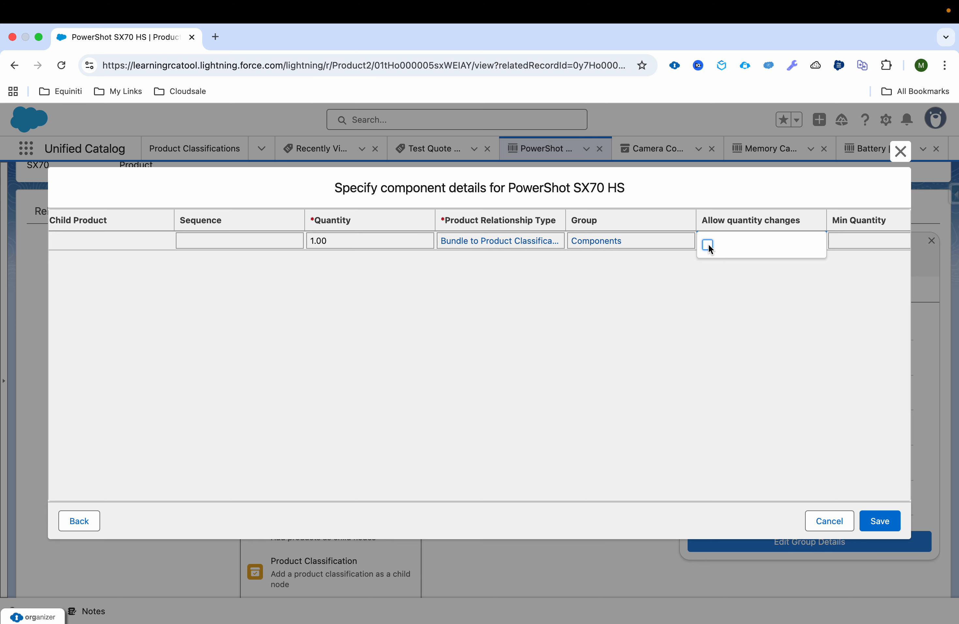
{"action": "left_click", "coordinate": [708, 244]}
{"action": "left_click", "coordinate": [872, 252]}
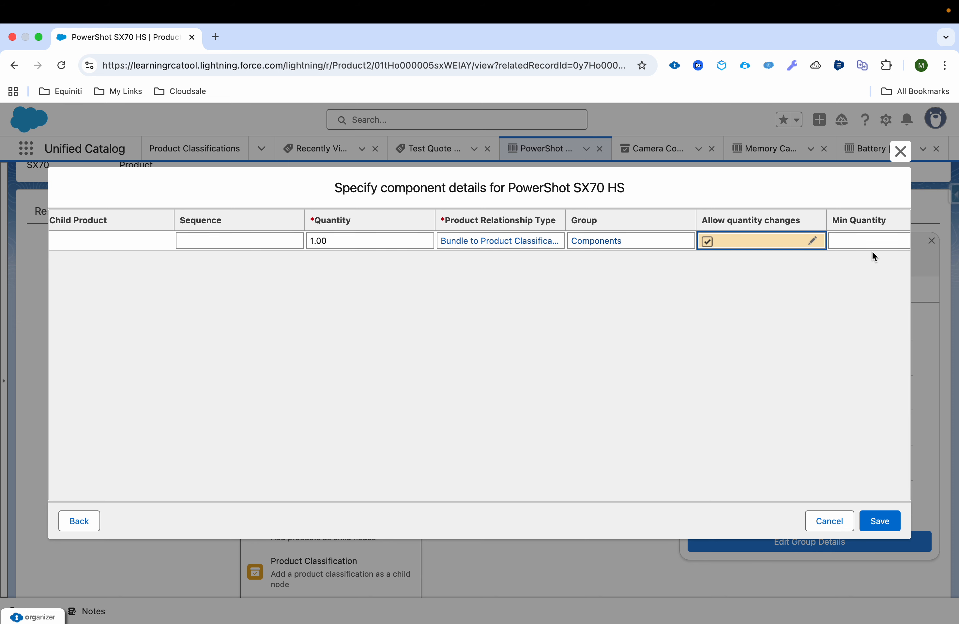
{"action": "scroll", "coordinate": [874, 257], "scroll_direction": "right", "scroll_amount": 5}
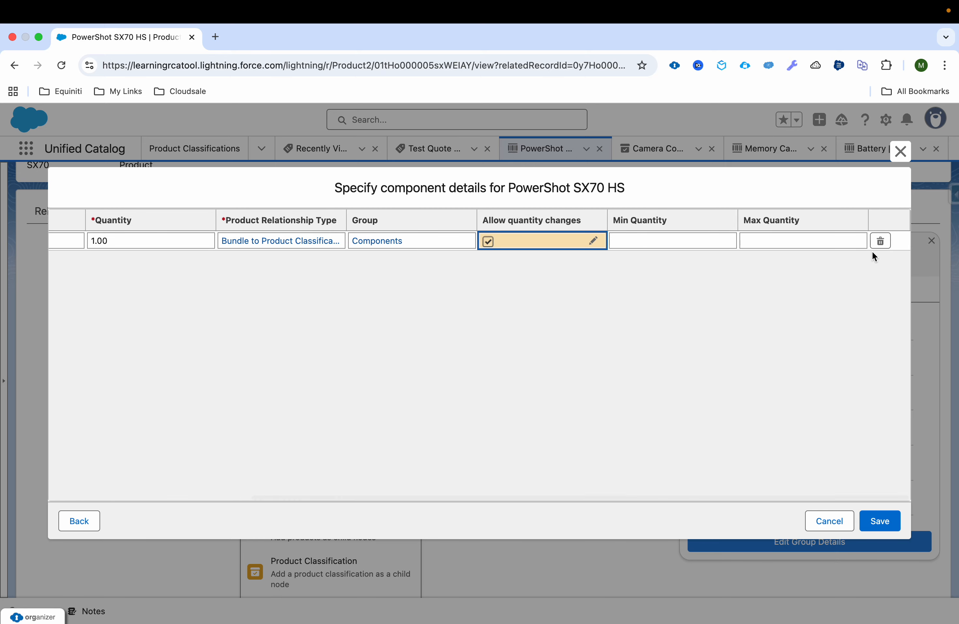
{"action": "scroll", "coordinate": [873, 251], "scroll_direction": "left", "scroll_amount": 5}
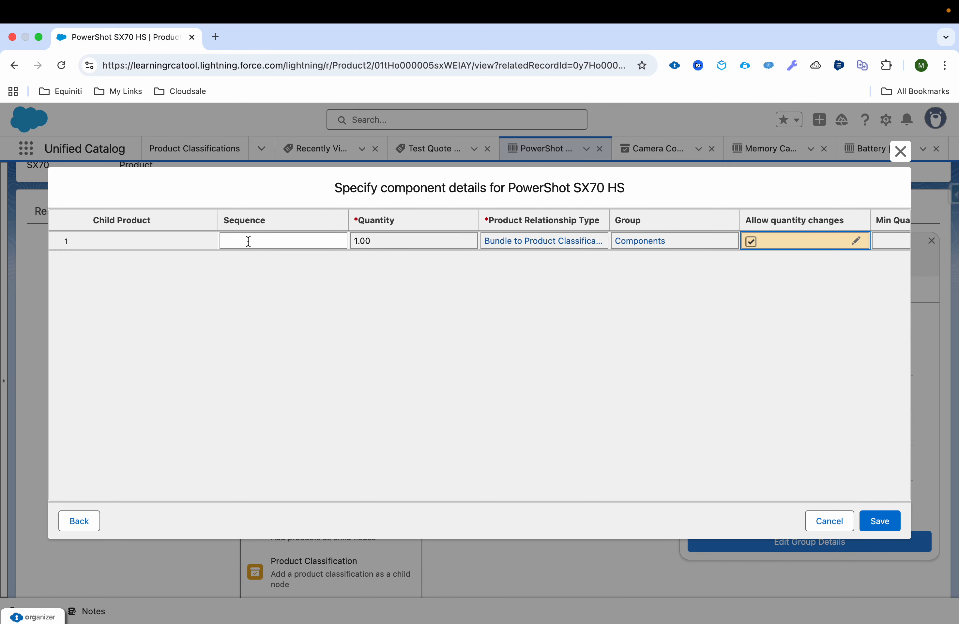
{"action": "left_click", "coordinate": [876, 523]}
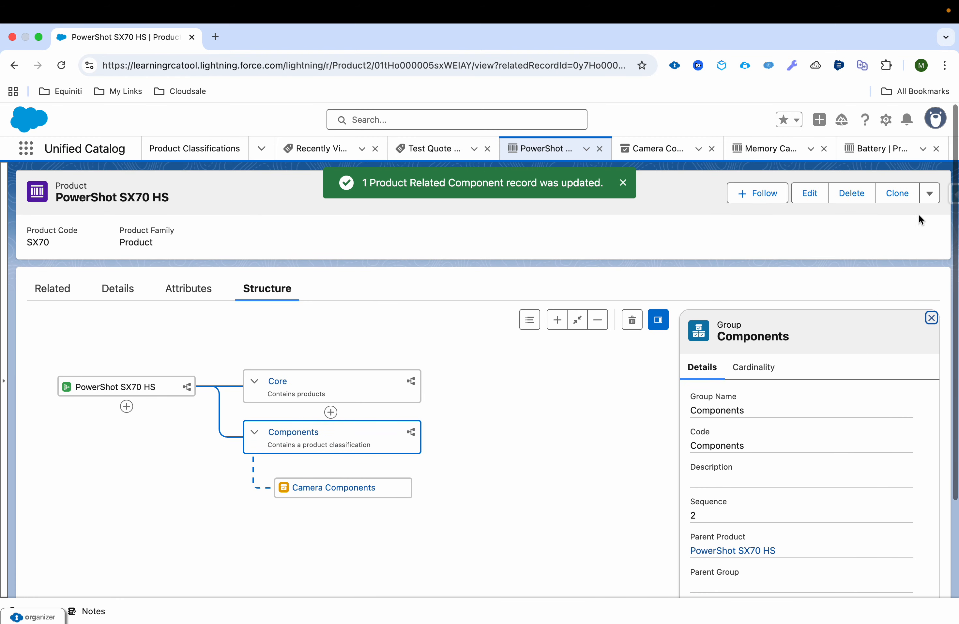
{"action": "left_click", "coordinate": [930, 193]}
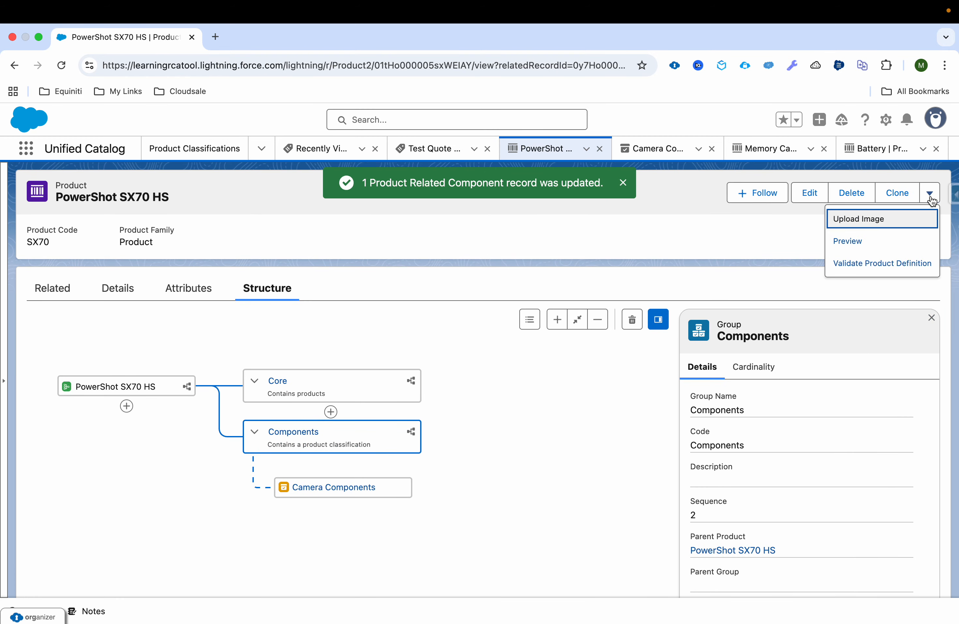
{"action": "left_click", "coordinate": [881, 242]}
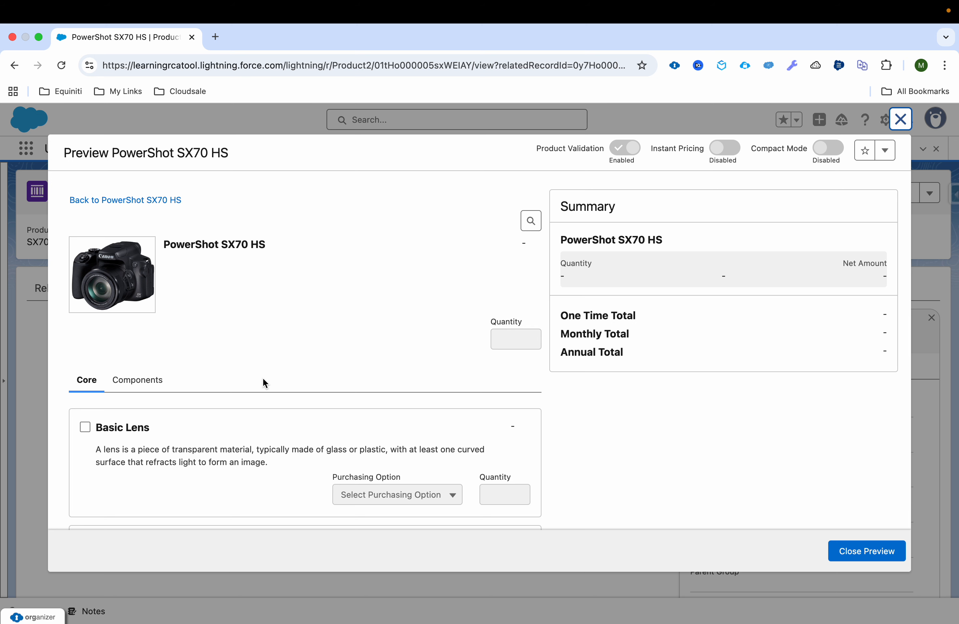
{"action": "scroll", "coordinate": [239, 472], "scroll_direction": "down", "scroll_amount": 2}
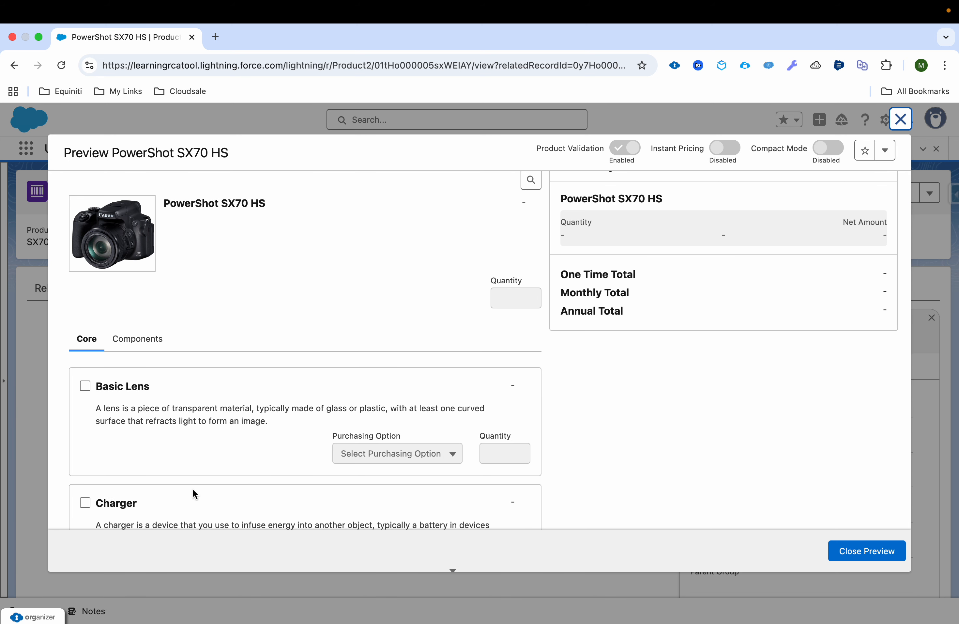
{"action": "left_click", "coordinate": [140, 341]}
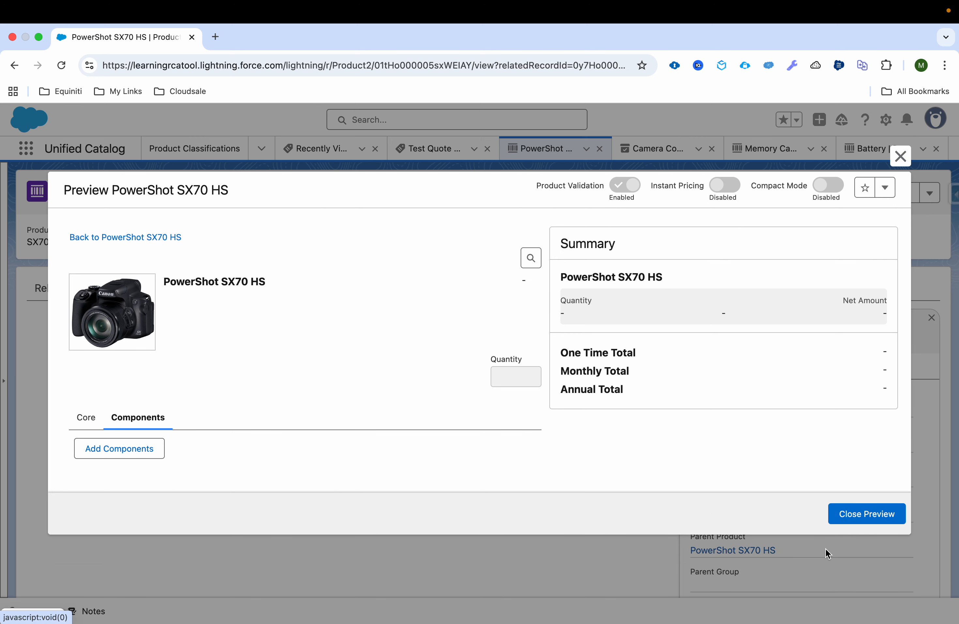
{"action": "left_click", "coordinate": [883, 516]}
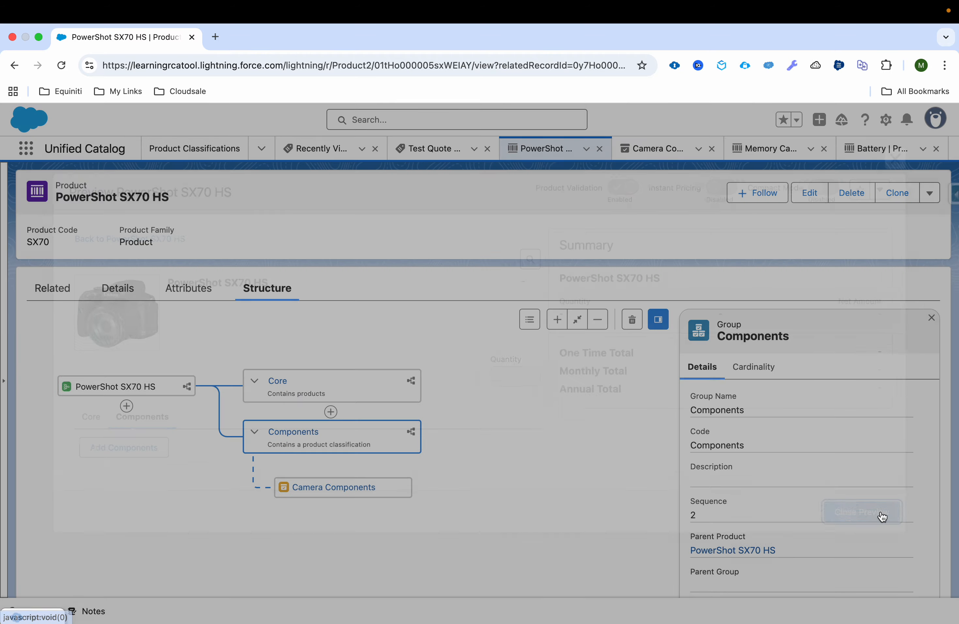
From Test Quote, browse the All Products catalog to locate the PowerShot SX70 HS at USD 700.
{"action": "left_click", "coordinate": [445, 150]}
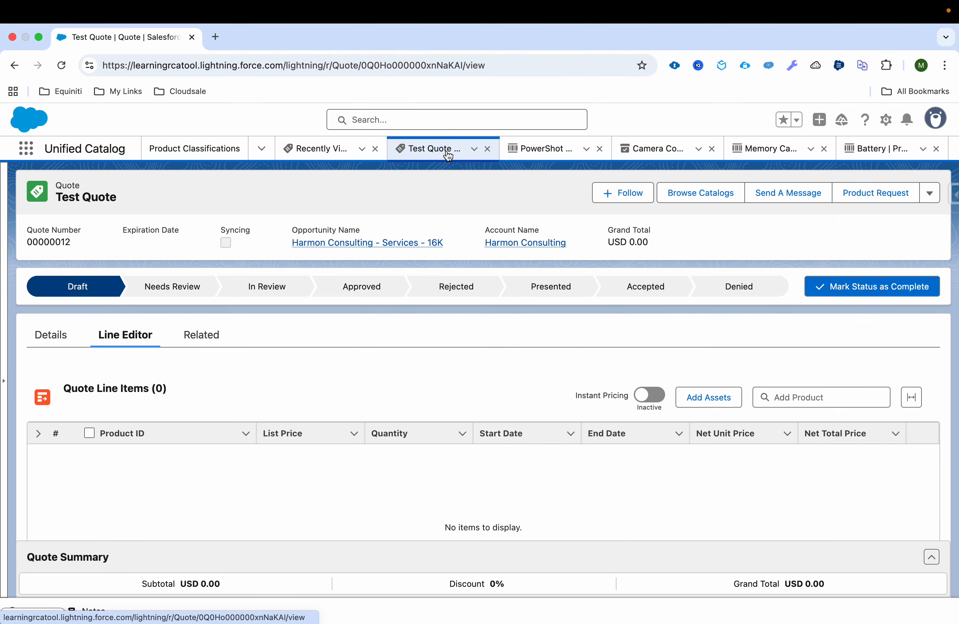
{"action": "left_click", "coordinate": [725, 198]}
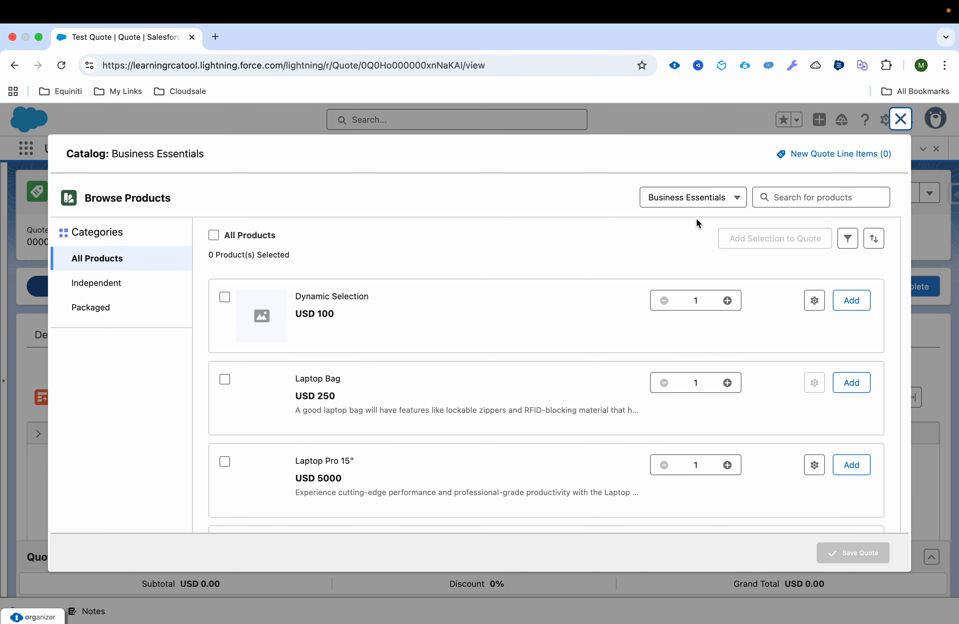
{"action": "left_click", "coordinate": [703, 197]}
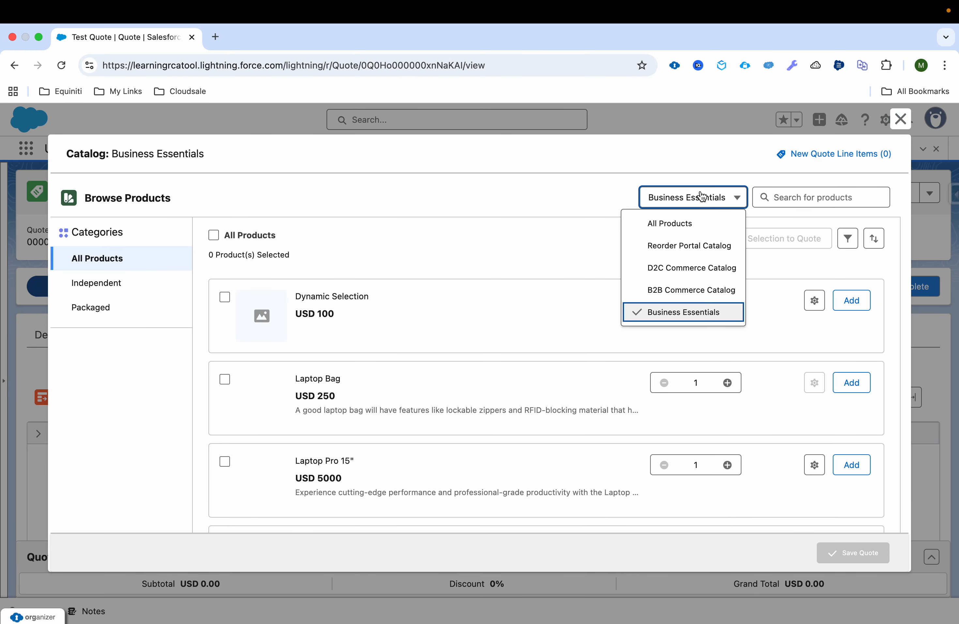
{"action": "left_click", "coordinate": [698, 222]}
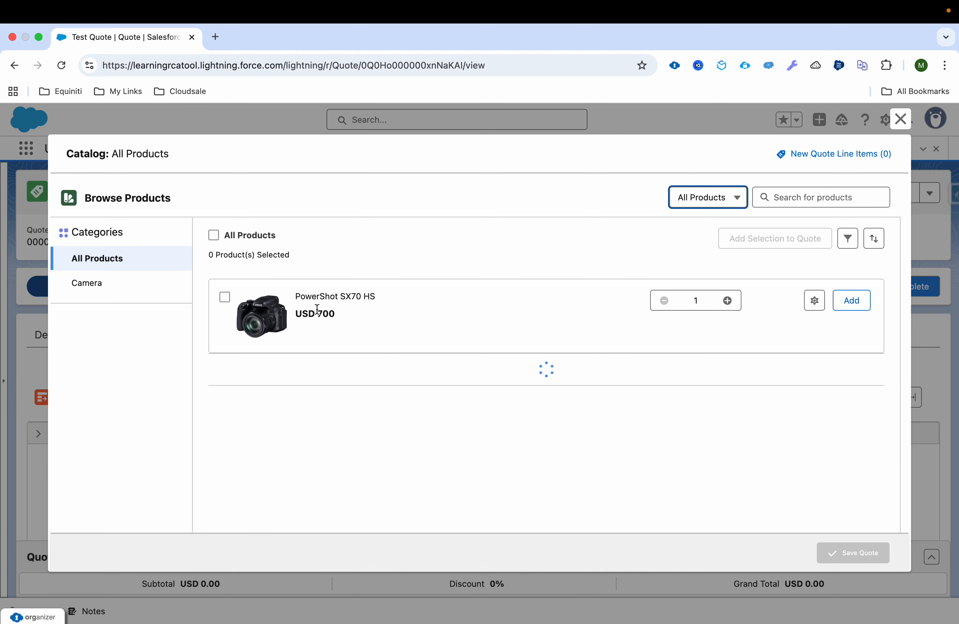
{"action": "left_click_drag", "start_coordinate": [295, 298], "coordinate": [378, 300]}
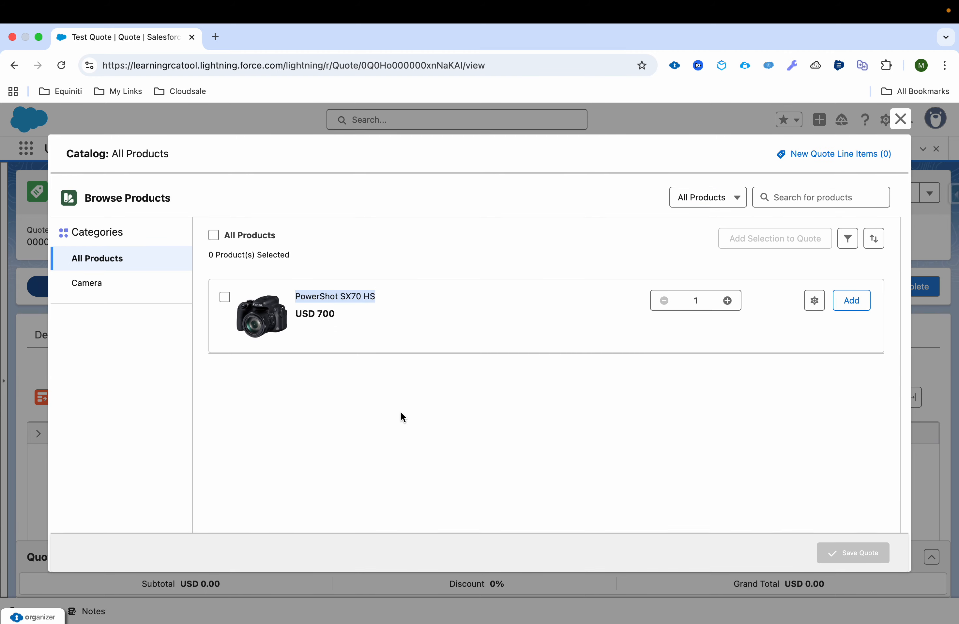
{"action": "left_click", "coordinate": [465, 384]}
Configure the PowerShot SX70 HS with Instant Pricing on and list its addable components.
{"action": "left_click", "coordinate": [815, 301]}
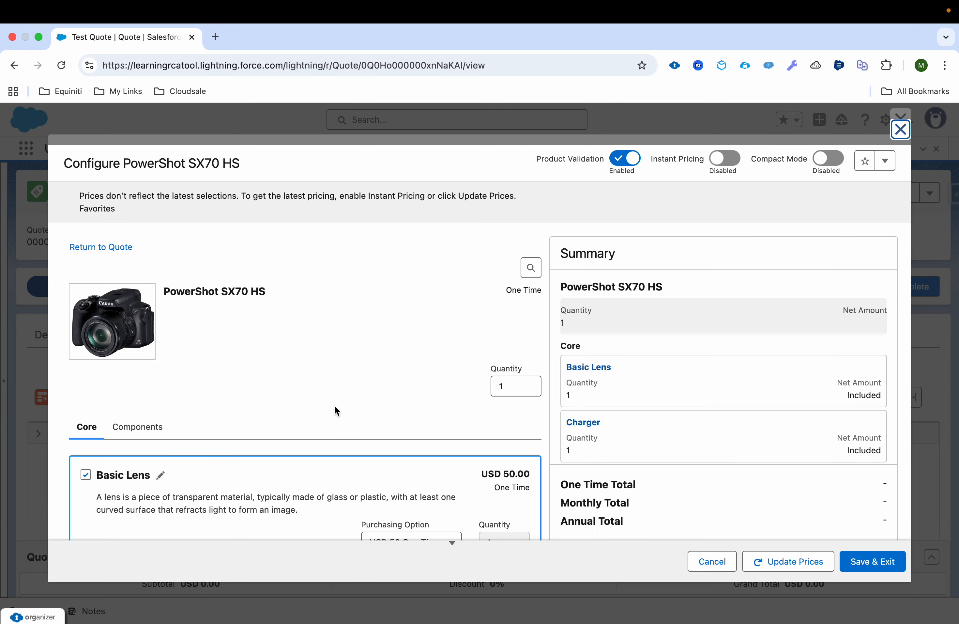
{"action": "left_click", "coordinate": [736, 161]}
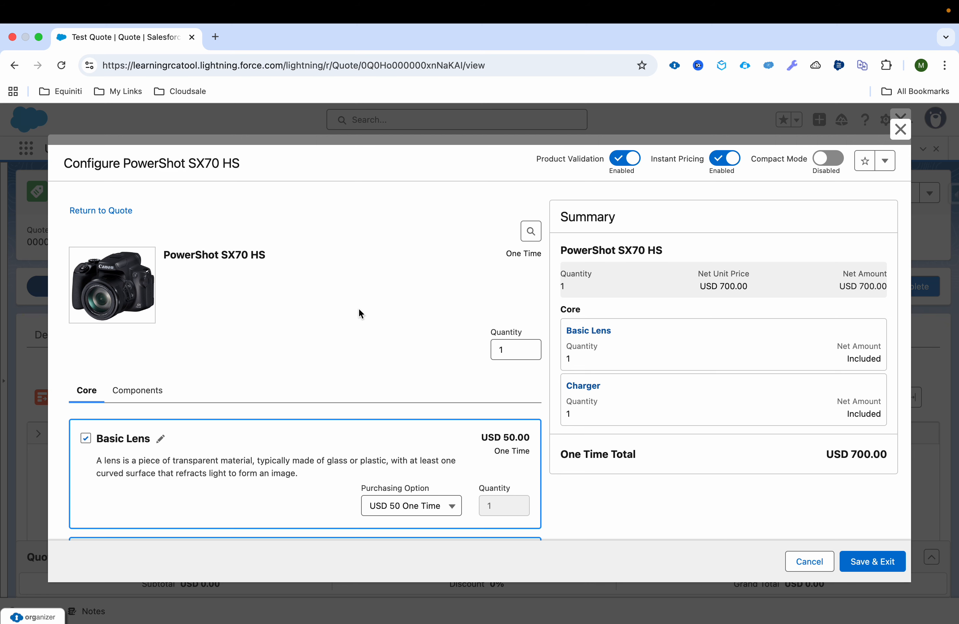
{"action": "scroll", "coordinate": [359, 308], "scroll_direction": "down", "scroll_amount": 3}
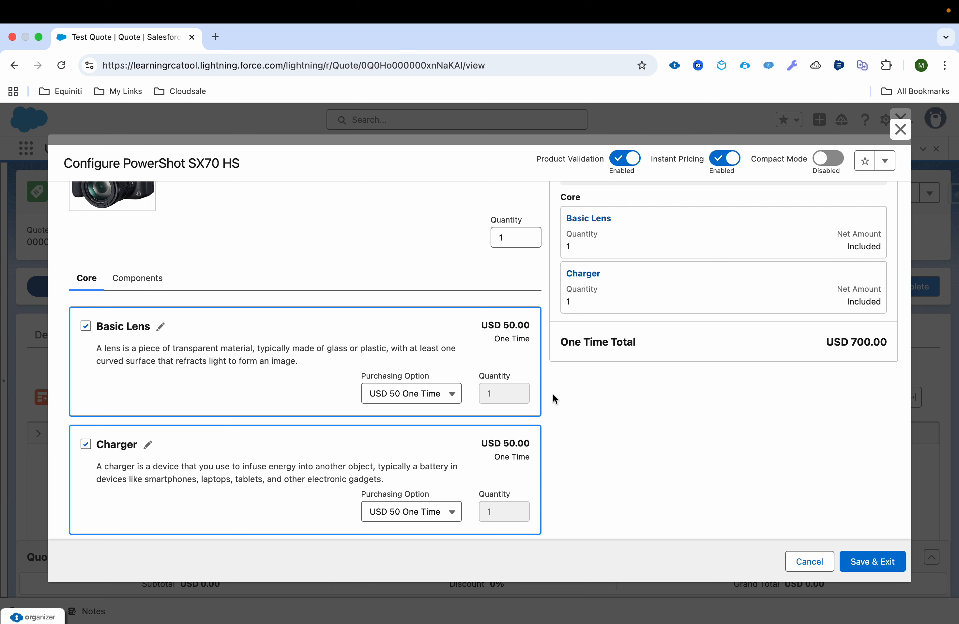
{"action": "scroll", "coordinate": [552, 399], "scroll_direction": "up", "scroll_amount": 1}
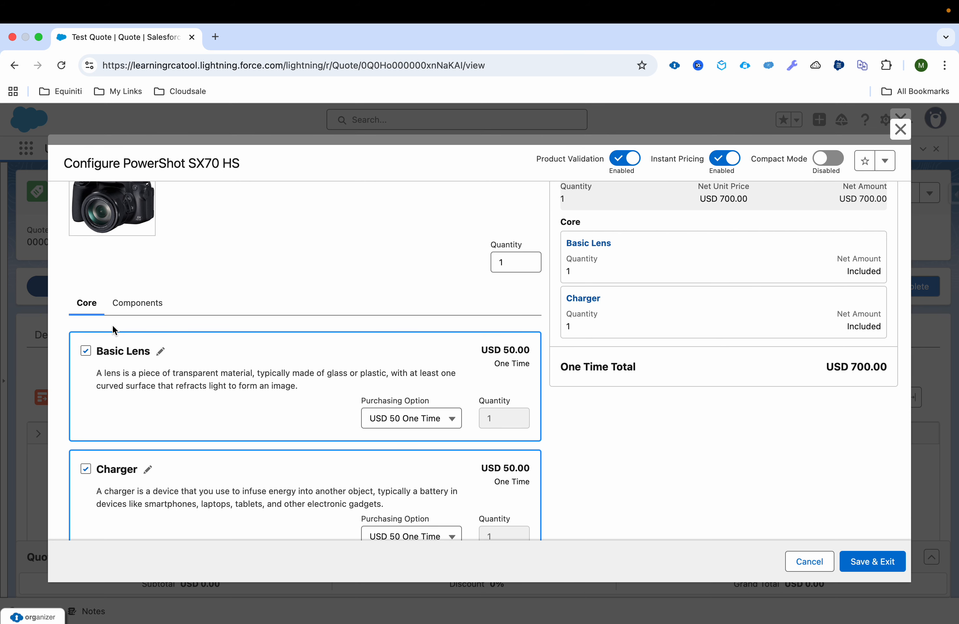
{"action": "left_click", "coordinate": [136, 305]}
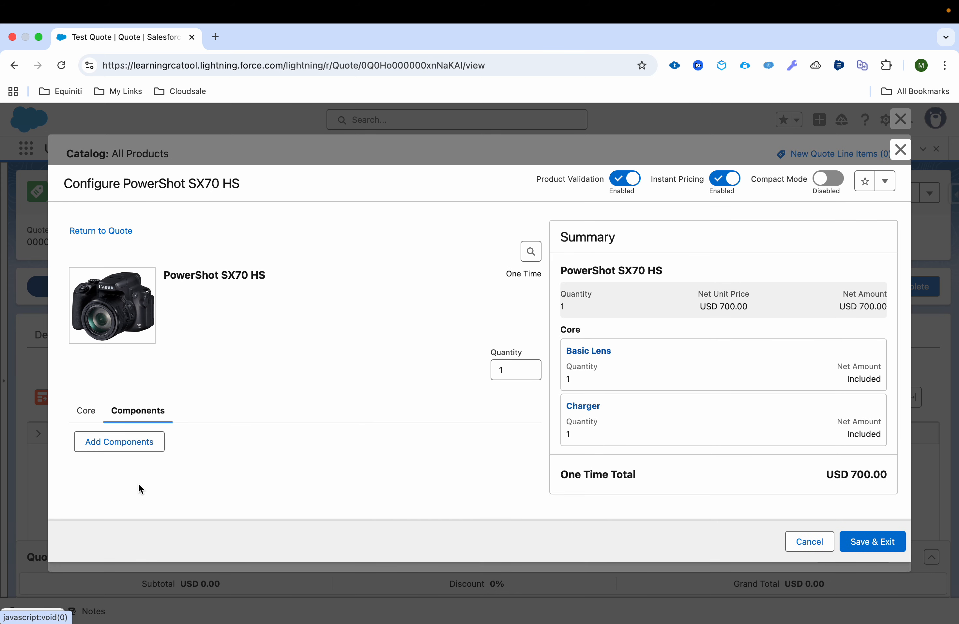
{"action": "left_click", "coordinate": [122, 446]}
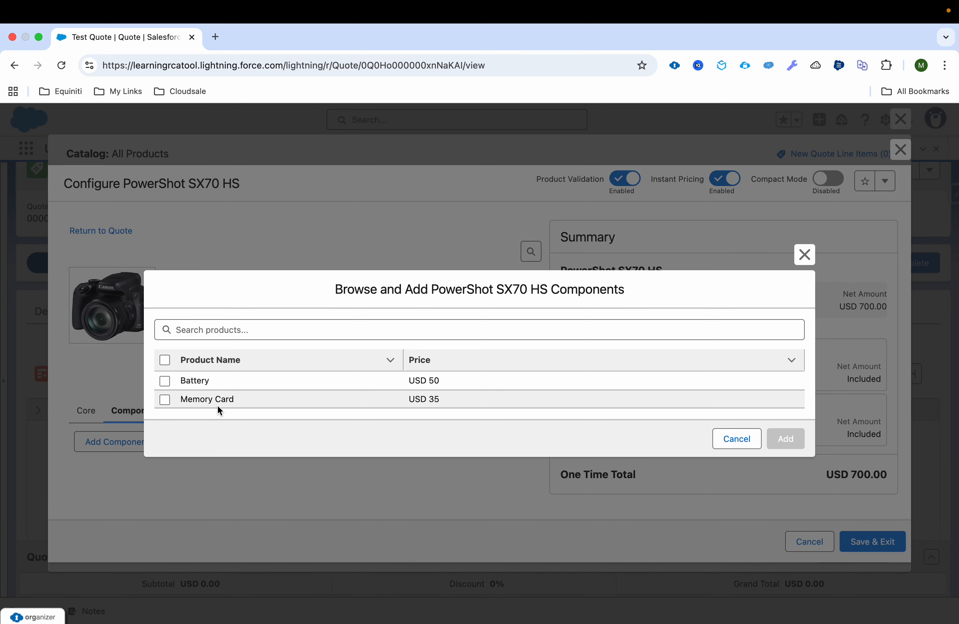
Add Battery and Memory Card to the PowerShot SX70 HS bundle, raising the One Time Total to USD 785.00.
{"action": "left_click", "coordinate": [165, 360]}
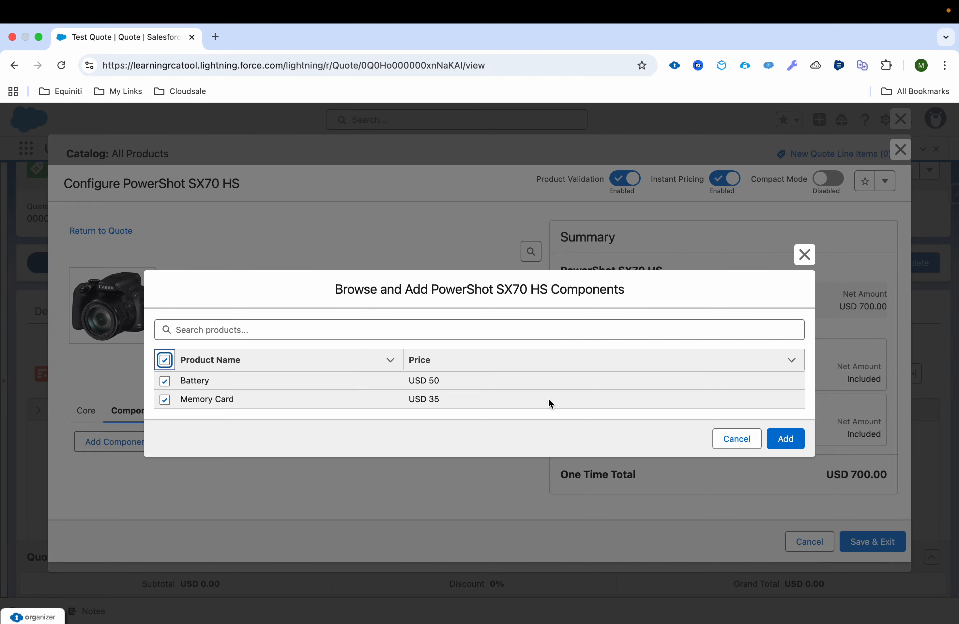
{"action": "left_click", "coordinate": [788, 441]}
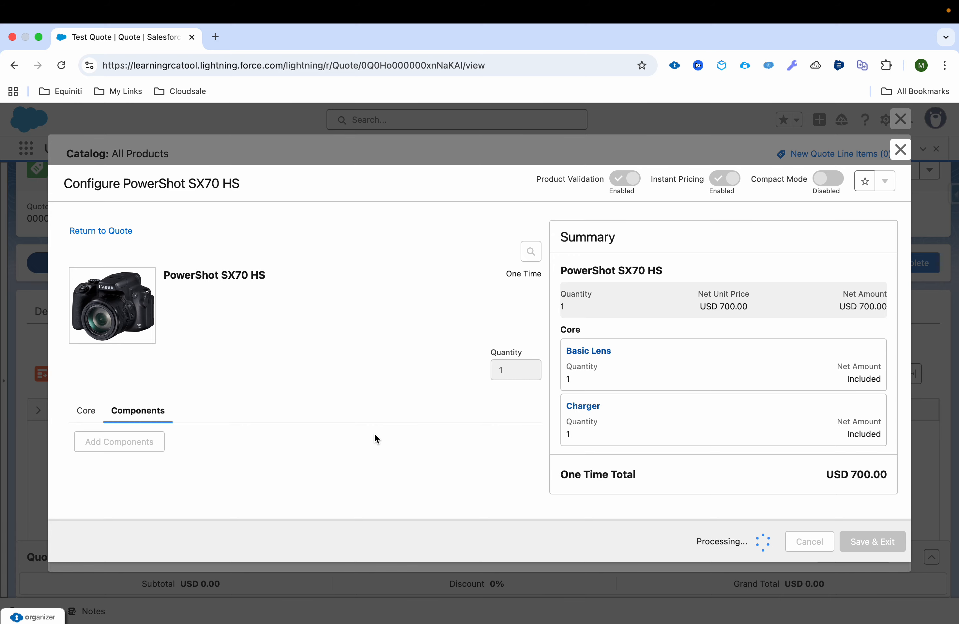
{"action": "scroll", "coordinate": [336, 484], "scroll_direction": "down", "scroll_amount": 3}
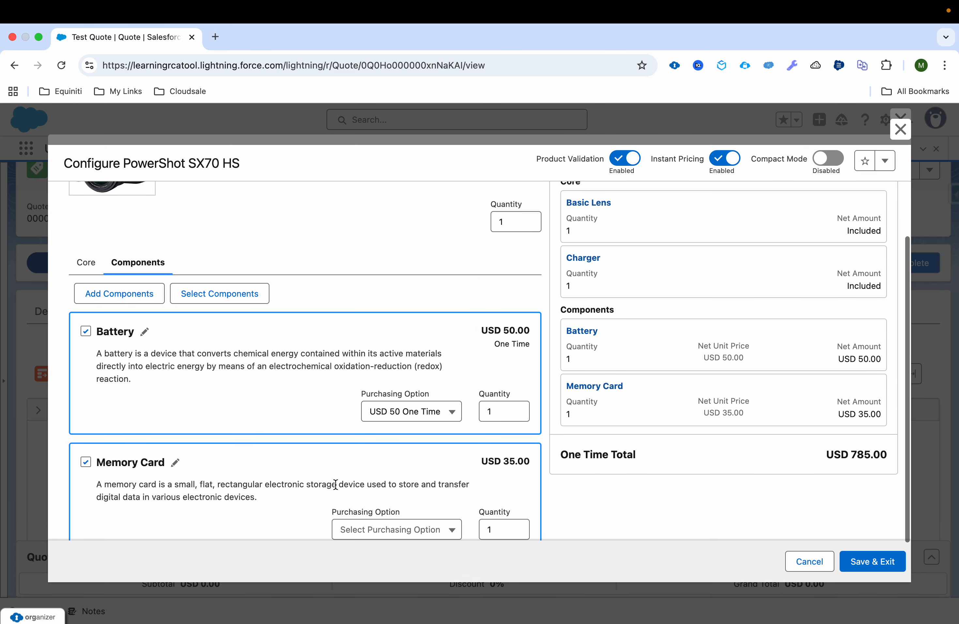
{"action": "left_click", "coordinate": [245, 298]}
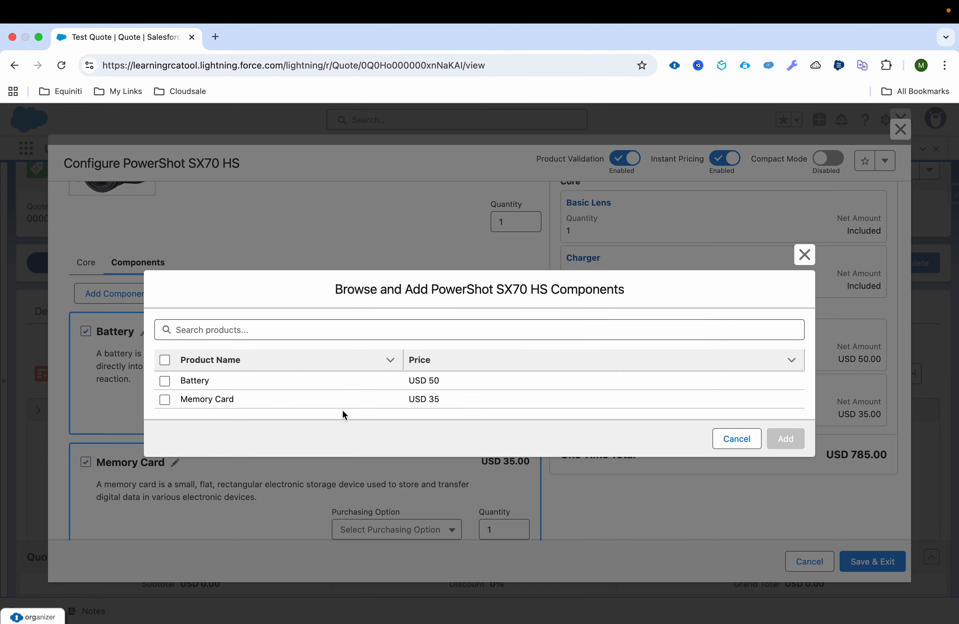
{"action": "left_click", "coordinate": [728, 448]}
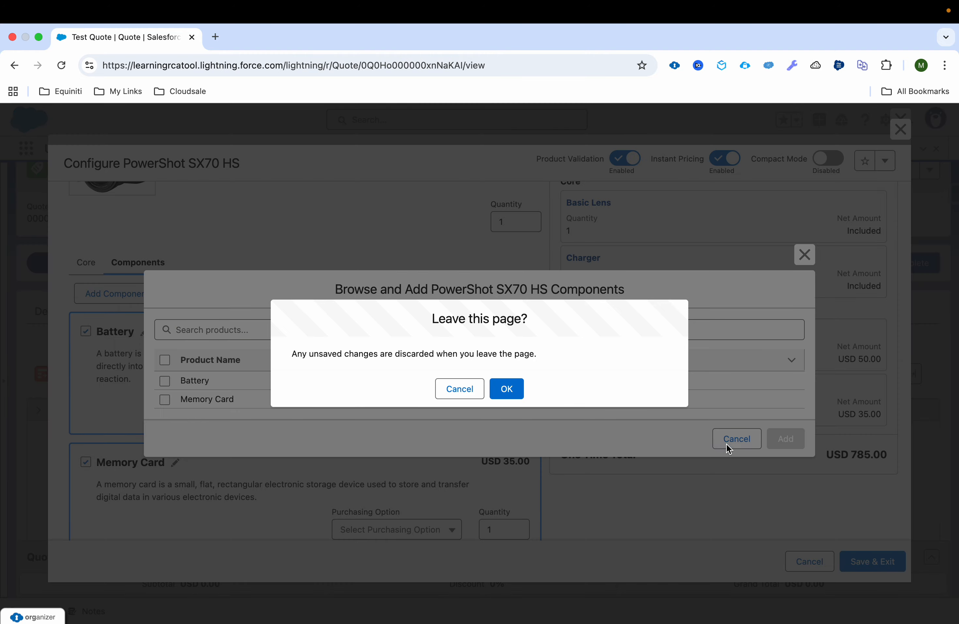
{"action": "left_click", "coordinate": [506, 389]}
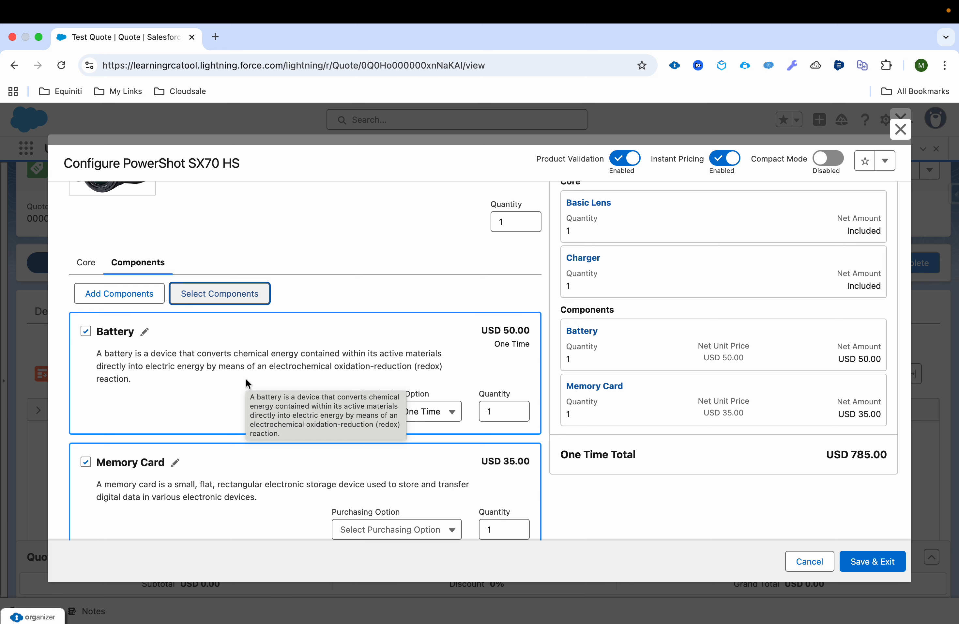
{"action": "scroll", "coordinate": [246, 379], "scroll_direction": "down", "scroll_amount": 3}
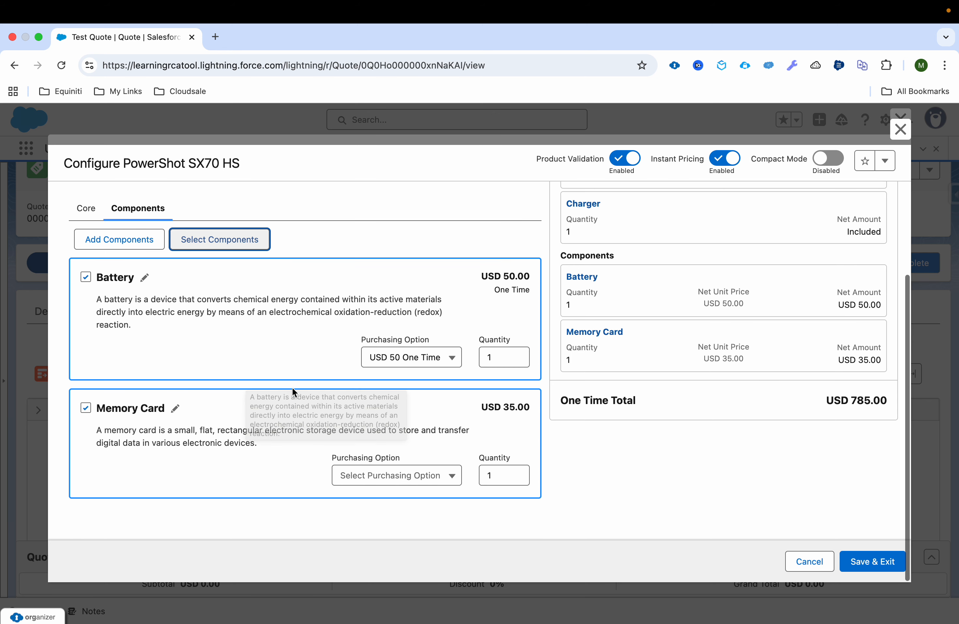
Set Memory Card to USD One Time and Battery quantity to 5, then save the bundle to Test Quote.
{"action": "left_click", "coordinate": [435, 485]}
{"action": "left_click", "coordinate": [419, 499]}
{"action": "double_click", "coordinate": [481, 357]}
{"action": "type", "text": "5"}
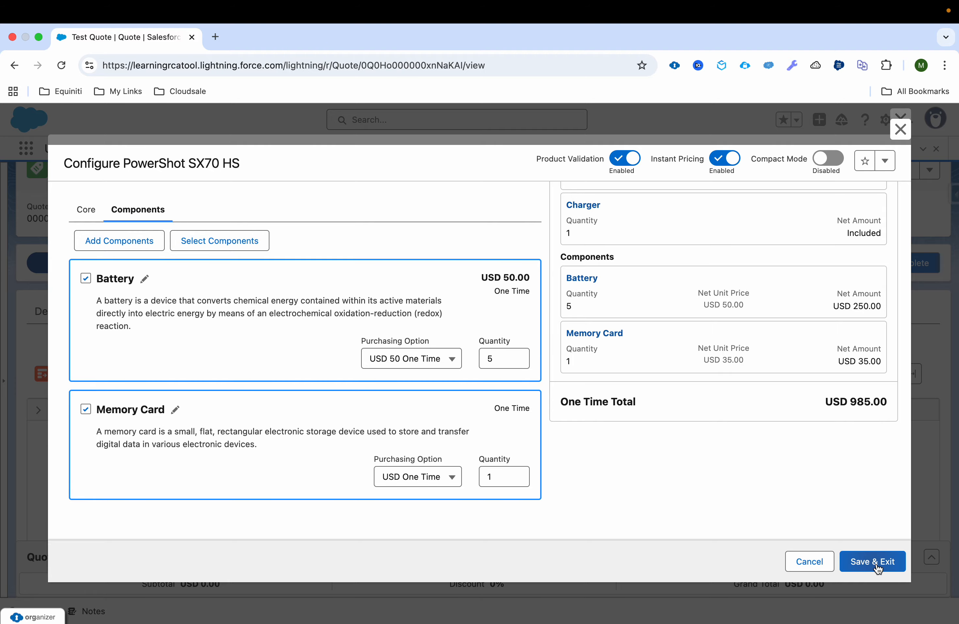
{"action": "left_click", "coordinate": [873, 562]}
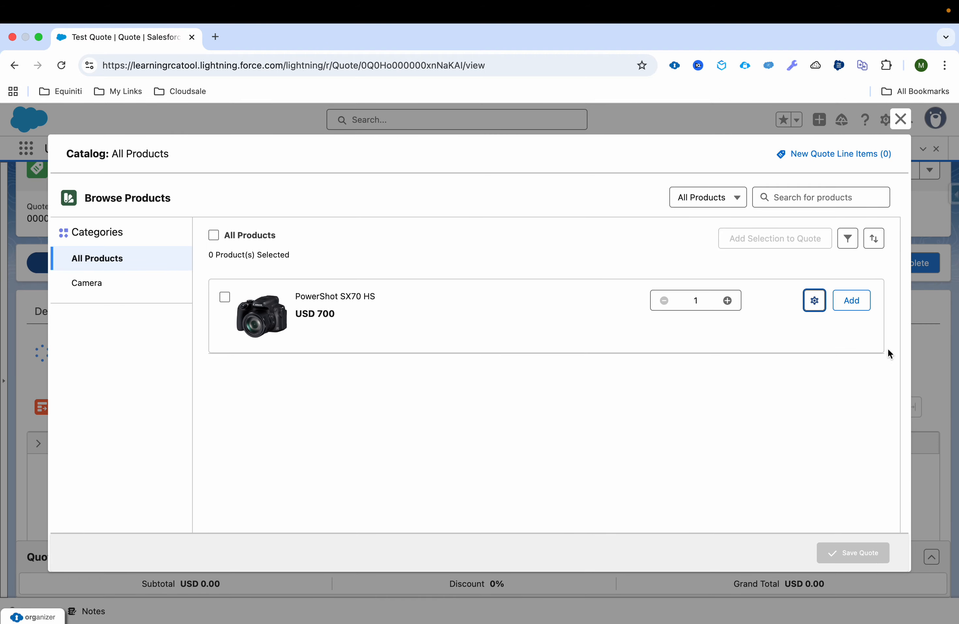
{"action": "left_click", "coordinate": [901, 119]}
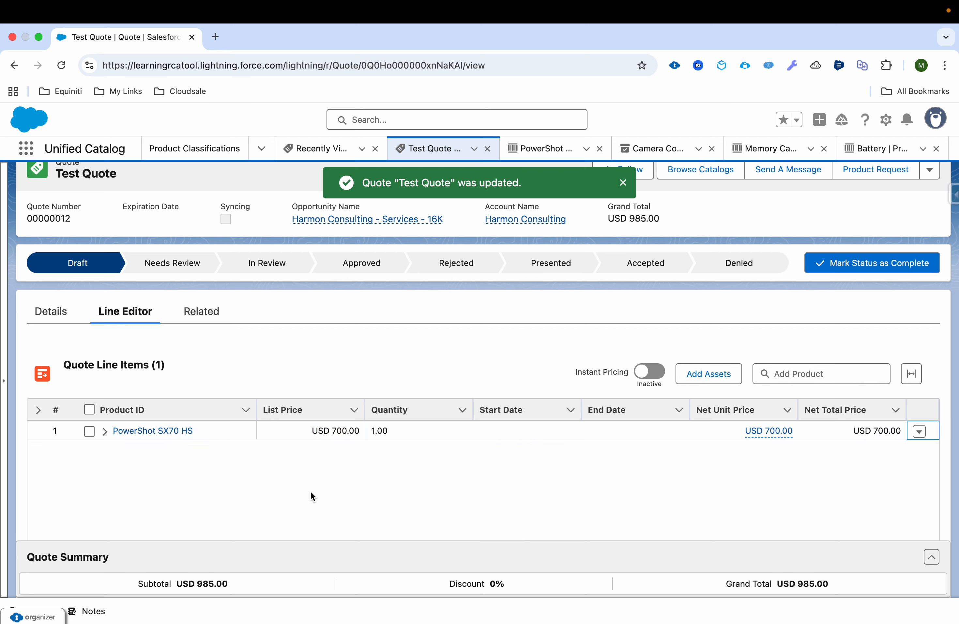
Expand the PowerShot SX70 HS line on Test Quote and reopen its Configure dialog.
{"action": "left_click", "coordinate": [106, 432]}
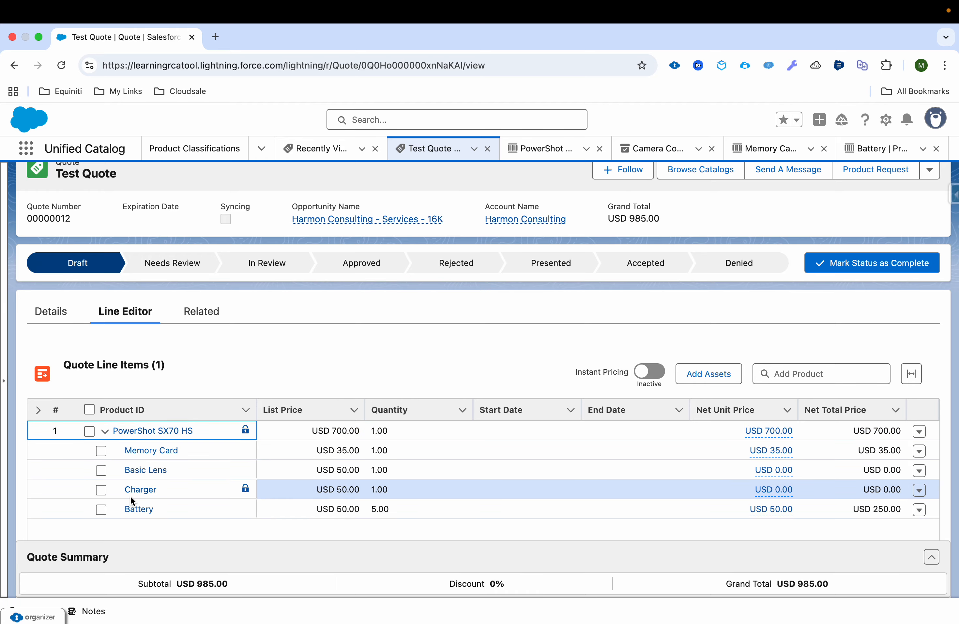
{"action": "left_click", "coordinate": [919, 431]}
{"action": "left_click", "coordinate": [915, 474]}
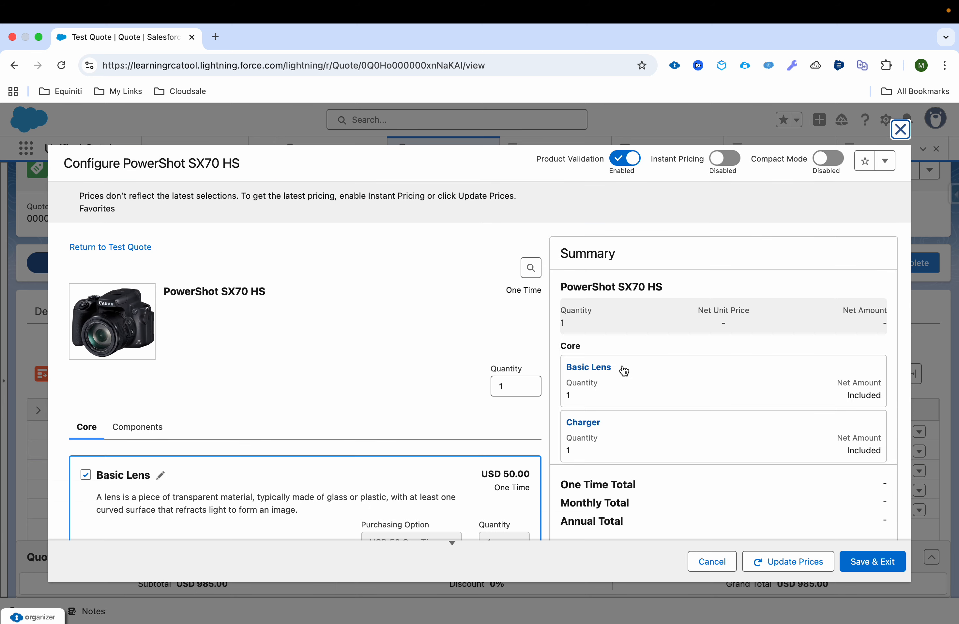
Uncheck Memory Card, update prices and save, bringing Test Quote to USD 950.00.
{"action": "left_click", "coordinate": [145, 430]}
{"action": "scroll", "coordinate": [283, 423], "scroll_direction": "down", "scroll_amount": 5}
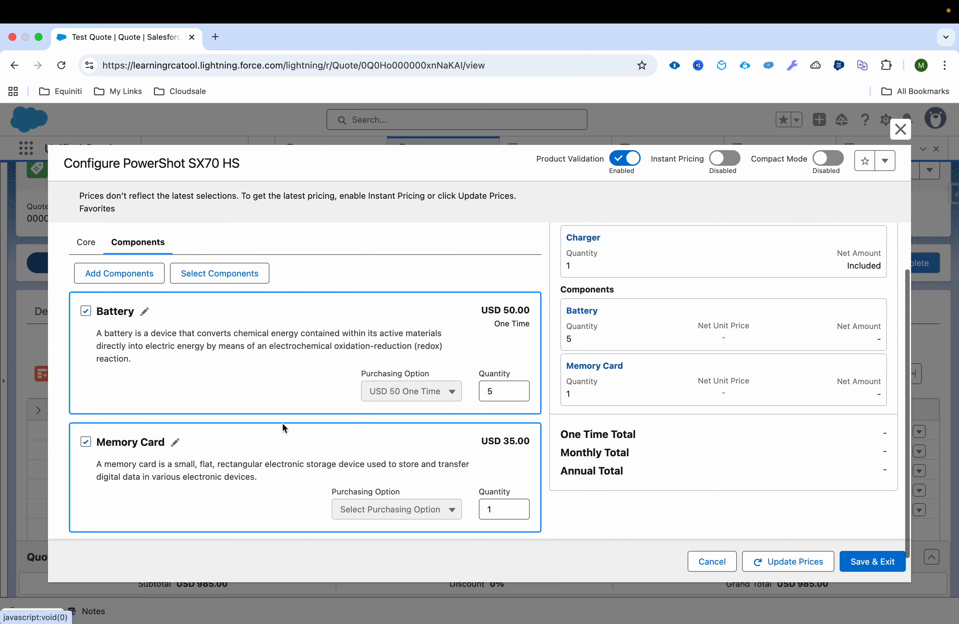
{"action": "left_click", "coordinate": [85, 408]}
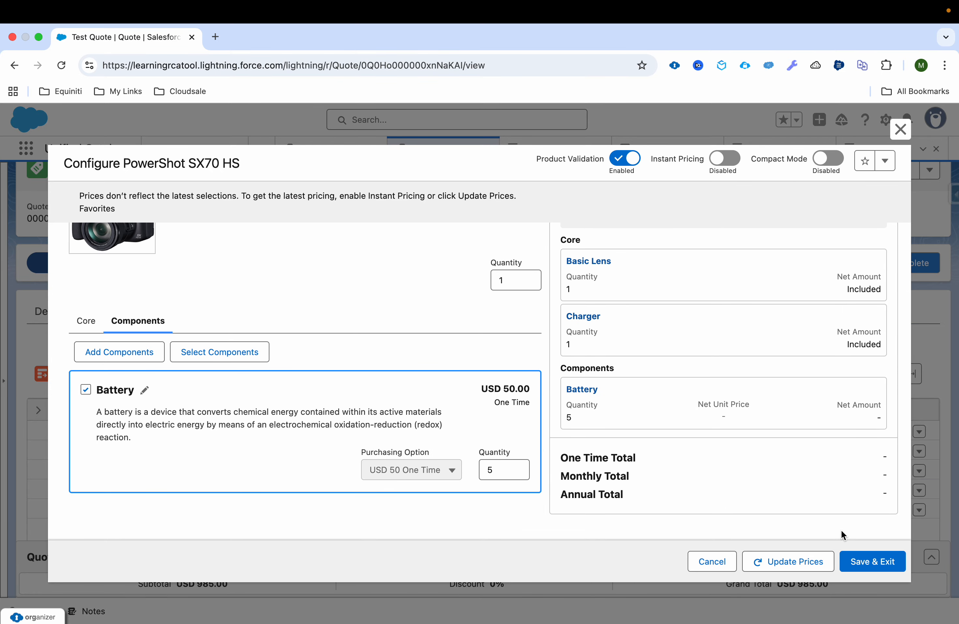
{"action": "left_click", "coordinate": [798, 565]}
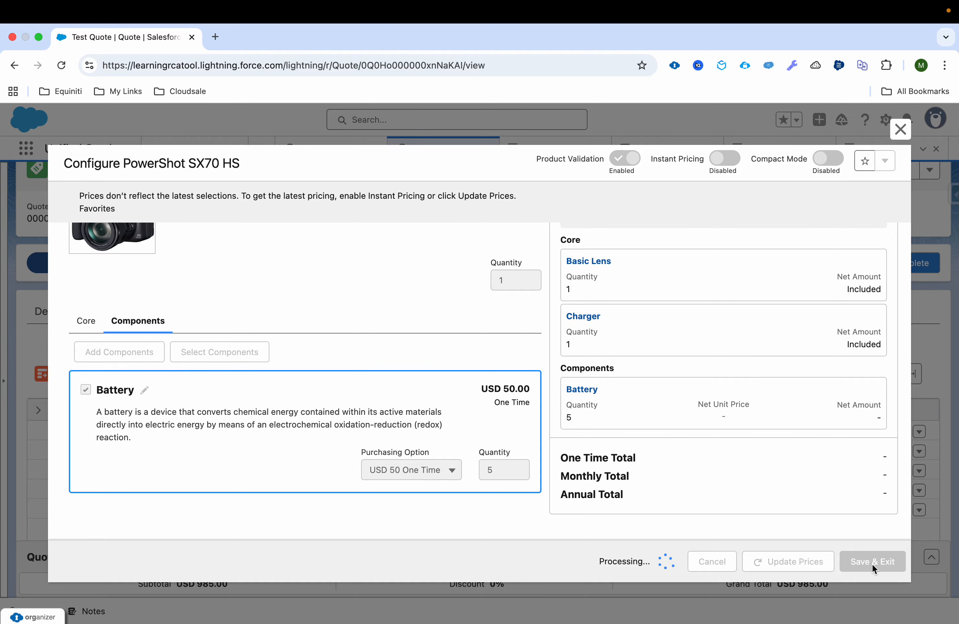
{"action": "left_click", "coordinate": [871, 563]}
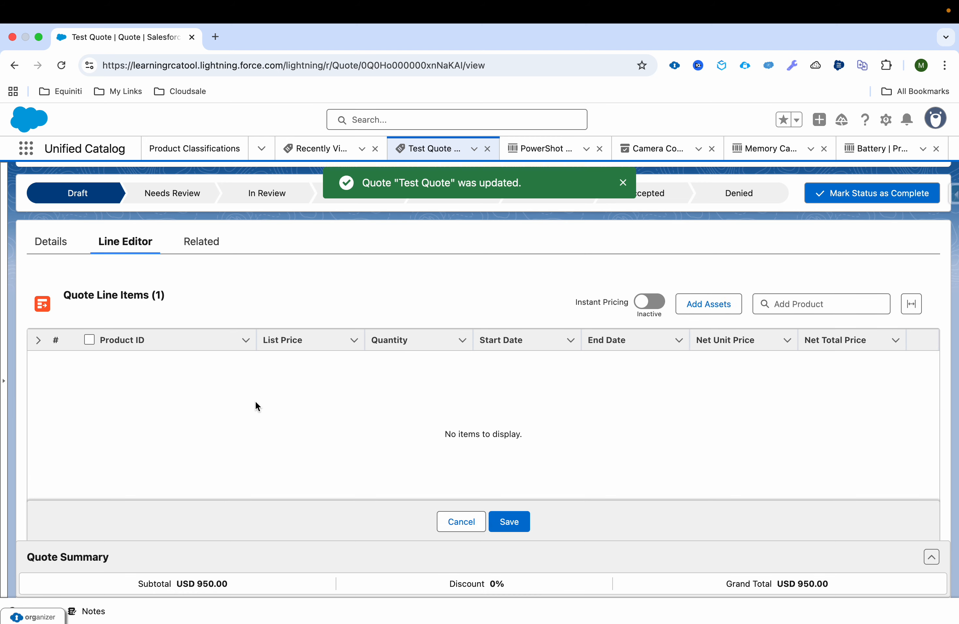
Check the bundle holds Basic Lens, Charger and Battery, then advance the slideshow to the Thank you slide.
{"action": "left_click", "coordinate": [105, 361]}
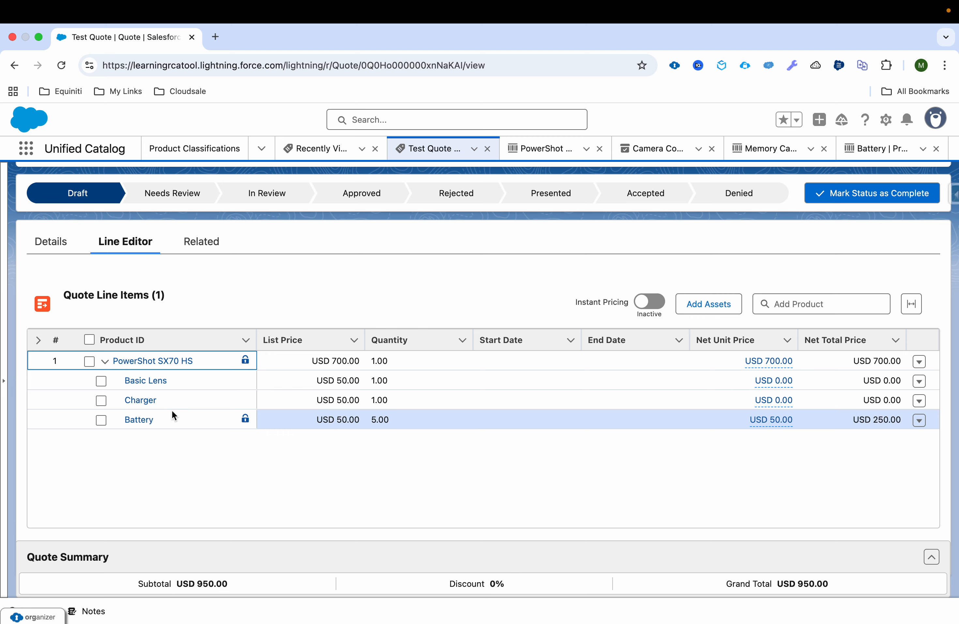
{"action": "key", "text": "ctrl+Left"}
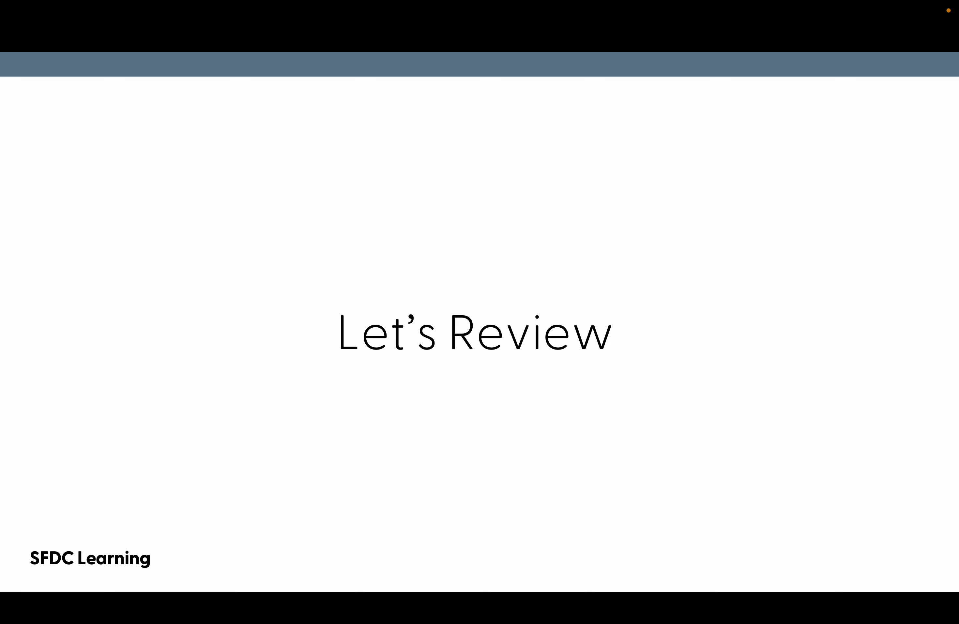
{"action": "key", "text": "Right"}
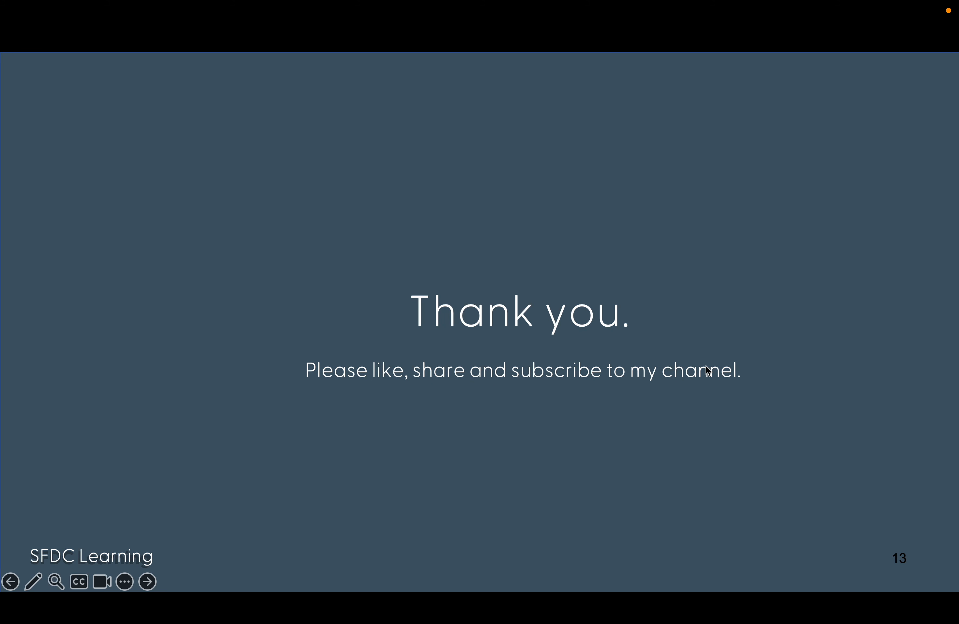